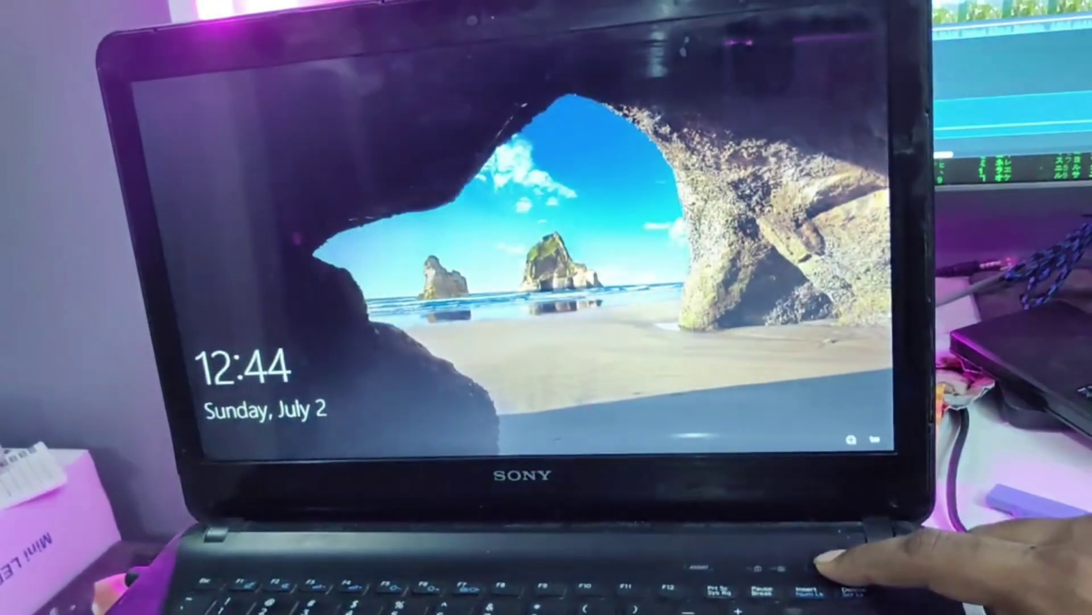
{"action": "key", "text": "XF86PowerOff"}
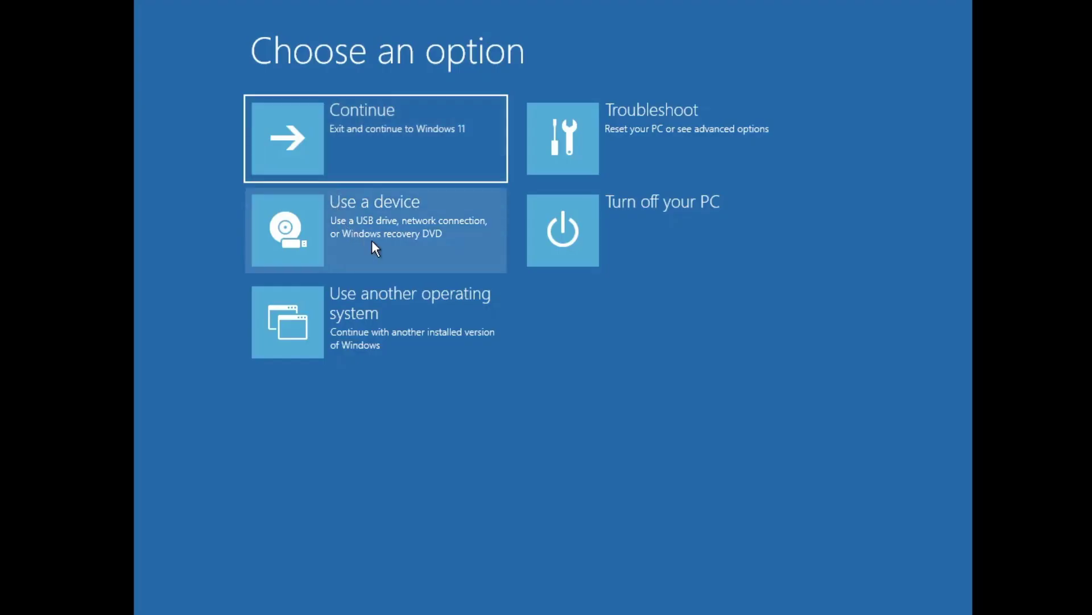
Open Command Prompt from the advanced troubleshooting options of the recovery environment
{"action": "left_click", "coordinate": [649, 137]}
{"action": "left_click", "coordinate": [433, 208]}
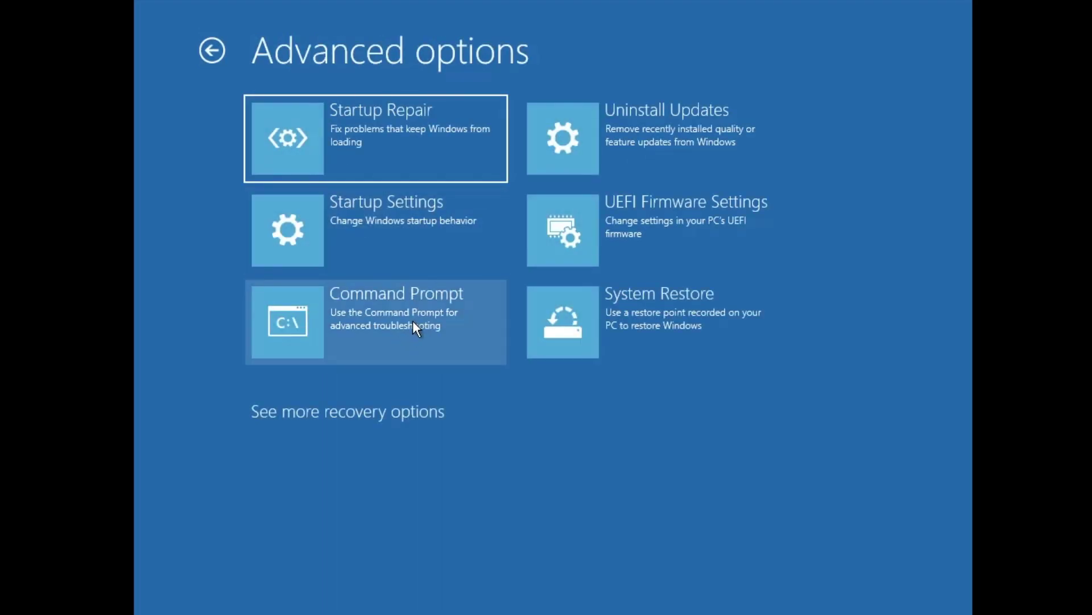
{"action": "left_click", "coordinate": [412, 321]}
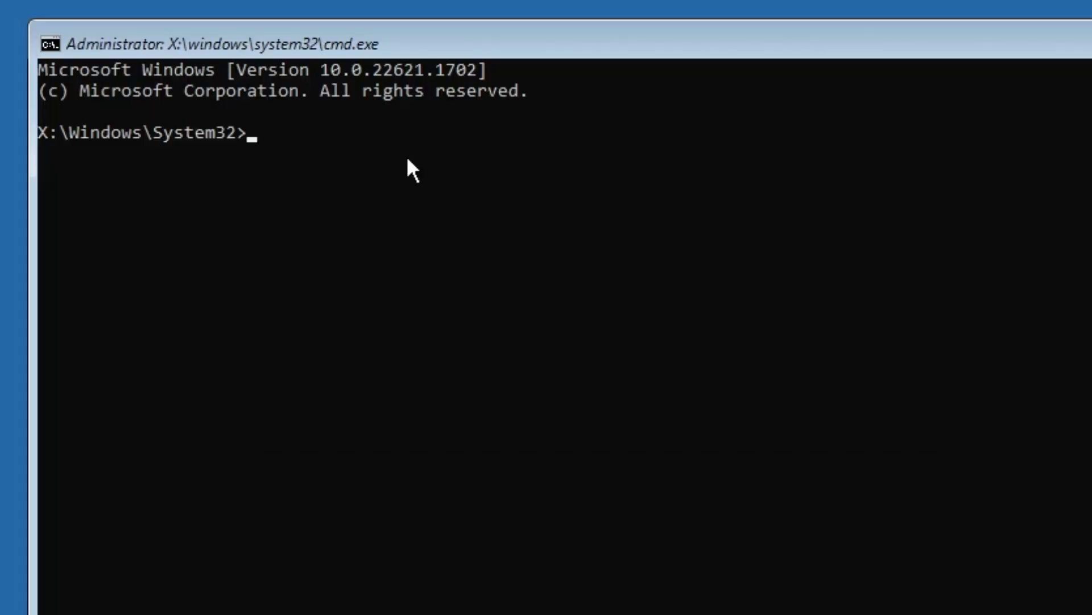
Repair the master boot record by running bootrec /fixmbr
{"action": "type", "text": "bootrec"}
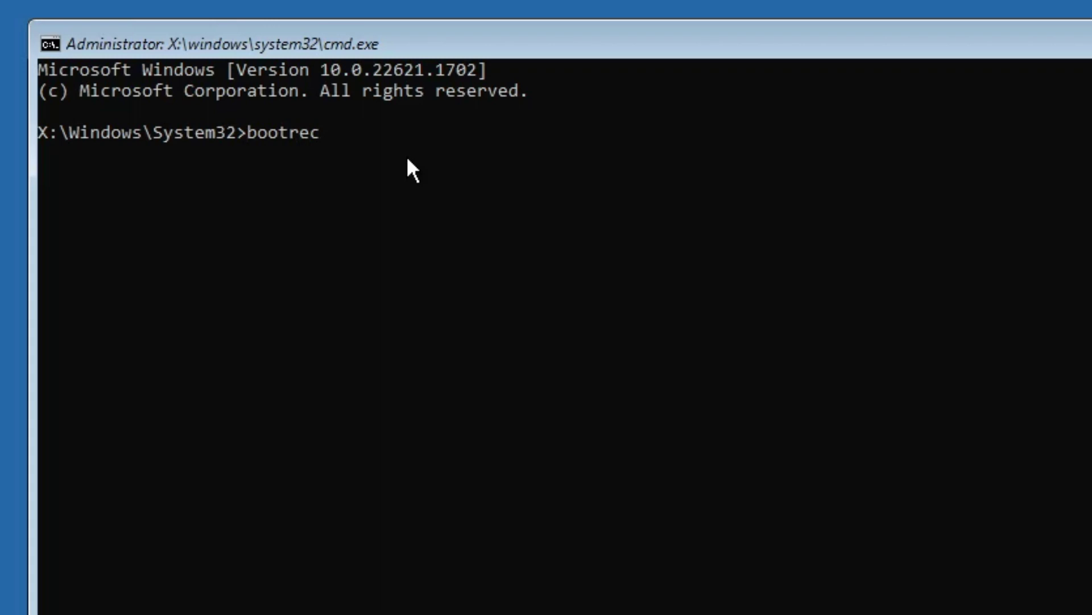
{"action": "type", "text": " /fixmbr"}
{"action": "key", "text": "Return"}
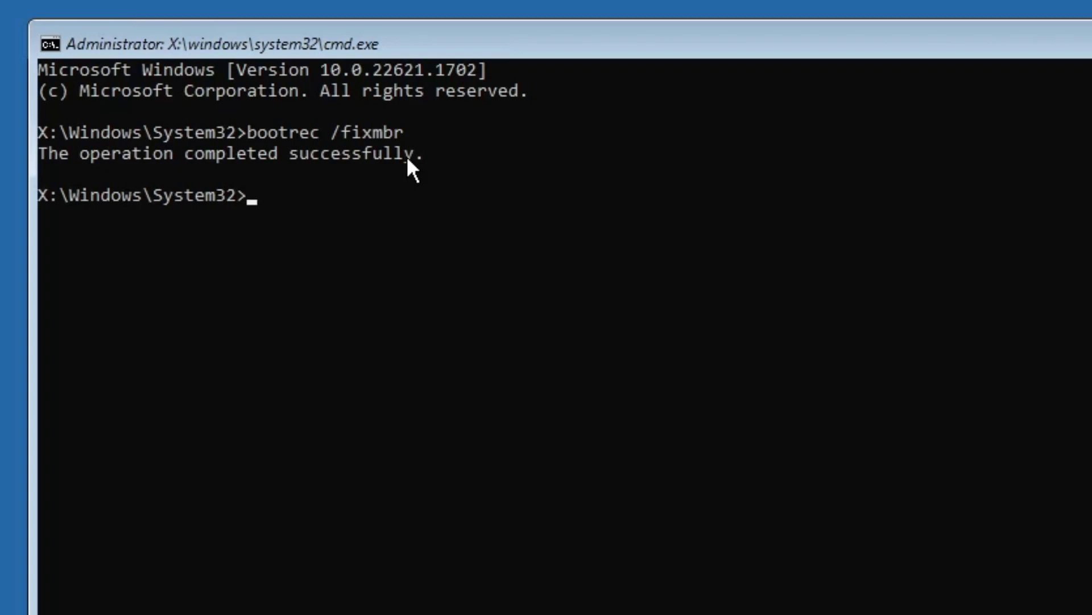
Update the boot code of the system partition by running bootsect /nt60 sys
{"action": "type", "text": "bootsect "}
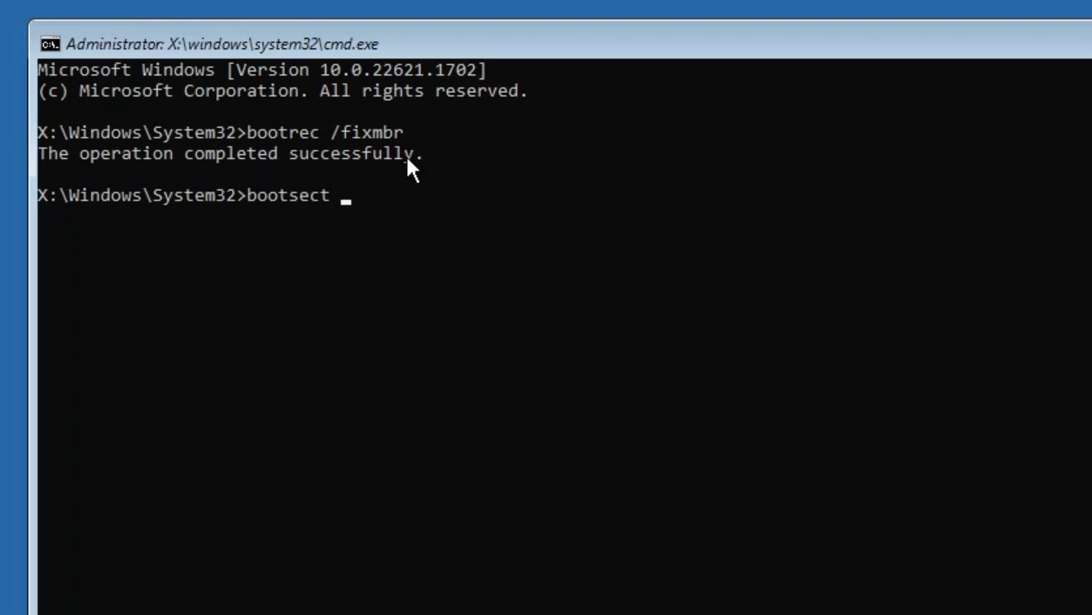
{"action": "type", "text": "/nt"}
{"action": "type", "text": "60"}
{"action": "type", "text": " sys"}
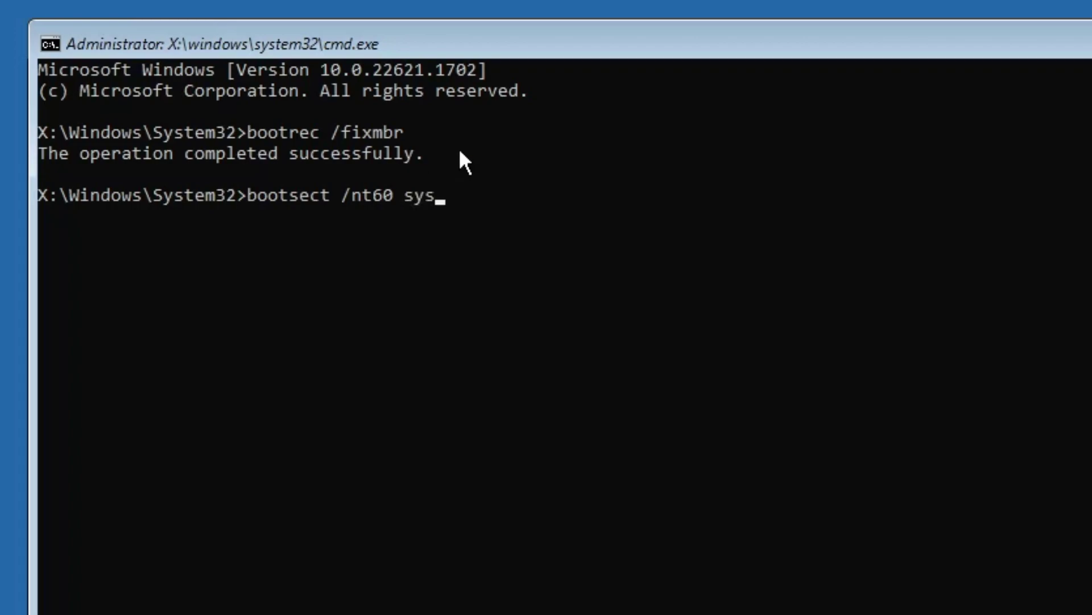
{"action": "key", "text": "Return"}
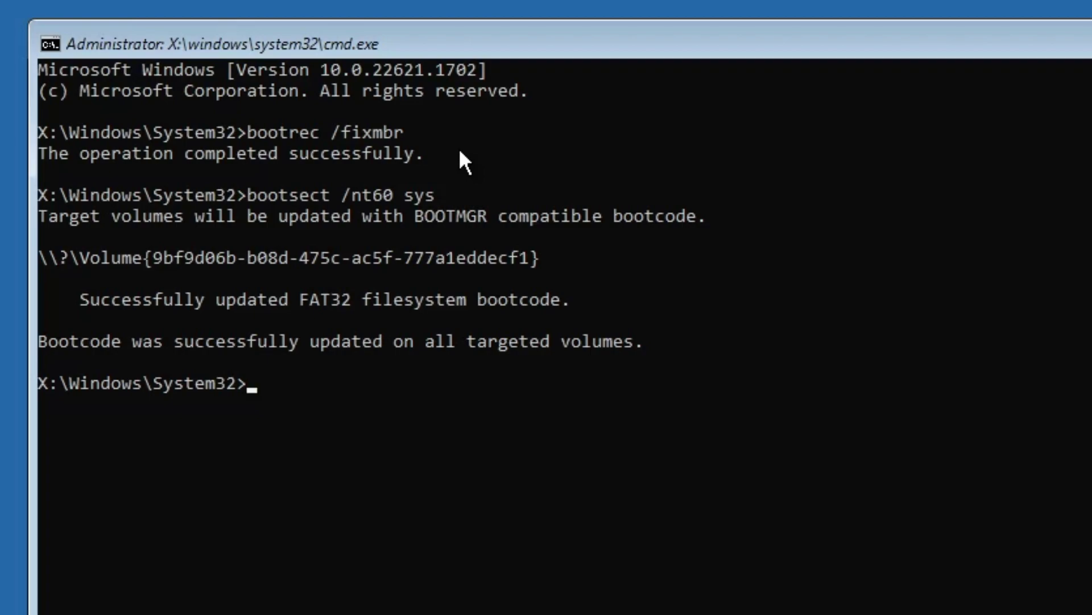
Write a new boot sector by running bootrec /fixboot
{"action": "type", "text": "bootrec /fixb"}
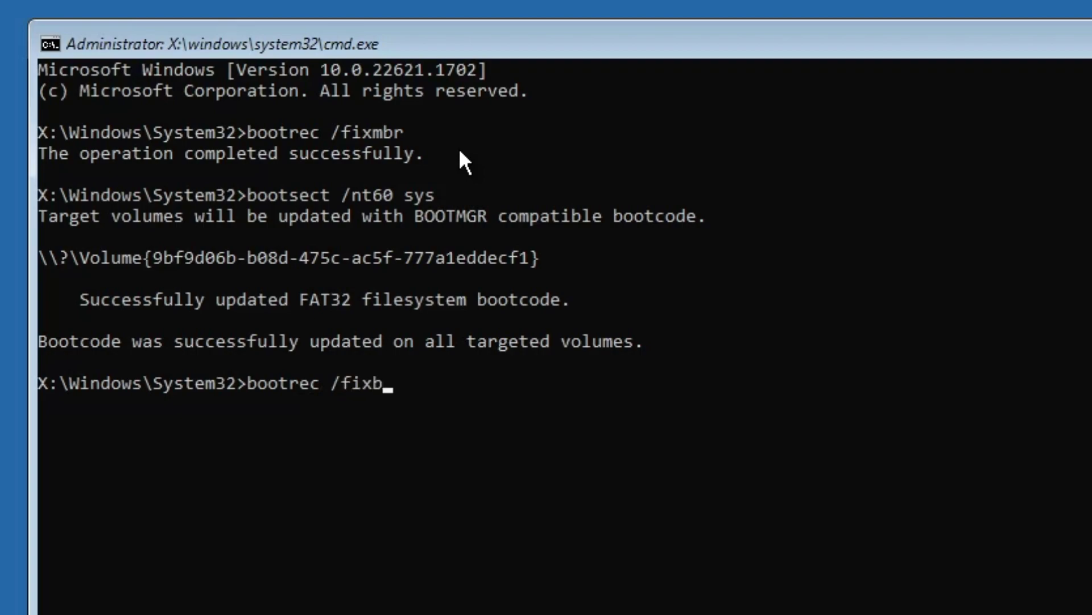
{"action": "type", "text": "oot"}
{"action": "key", "text": "Return"}
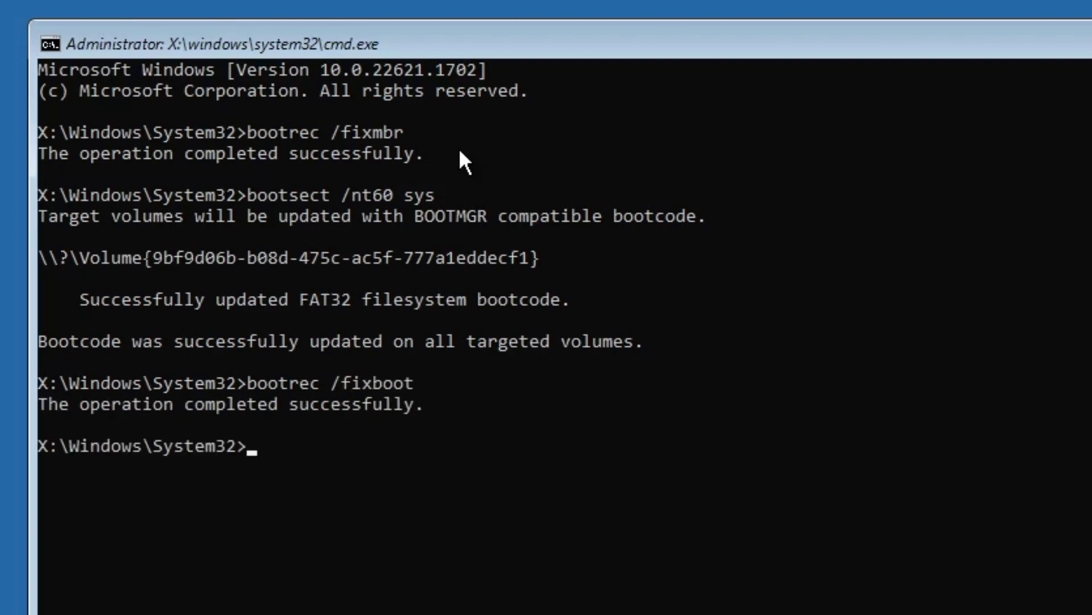
Scan for Windows installations and rebuild the boot configuration data with bootrec /rebuildbcd
{"action": "type", "text": "bootrec /r"}
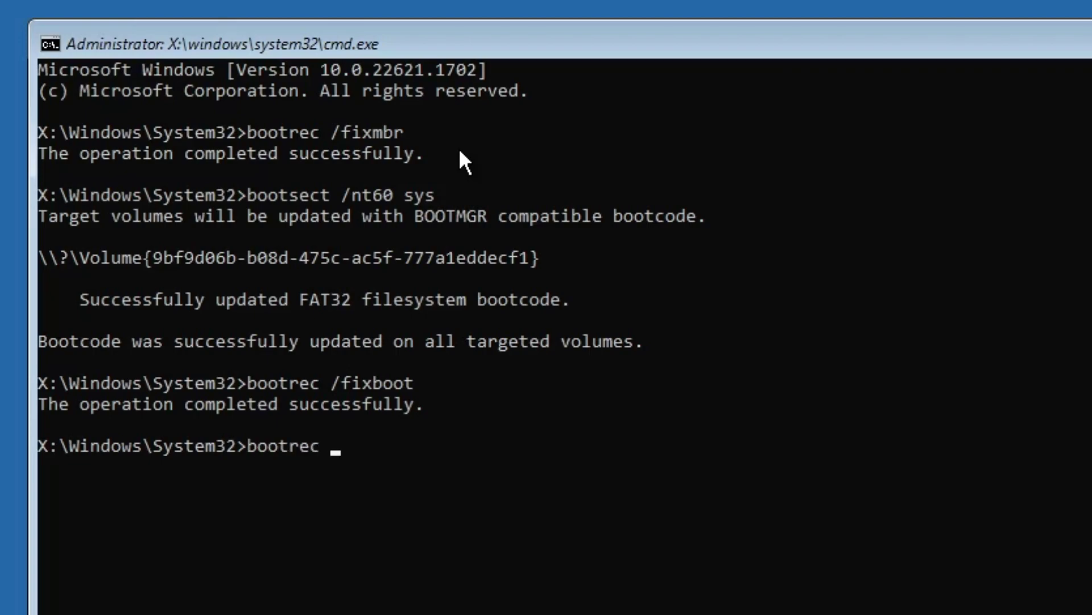
{"action": "type", "text": "ebuildbcd"}
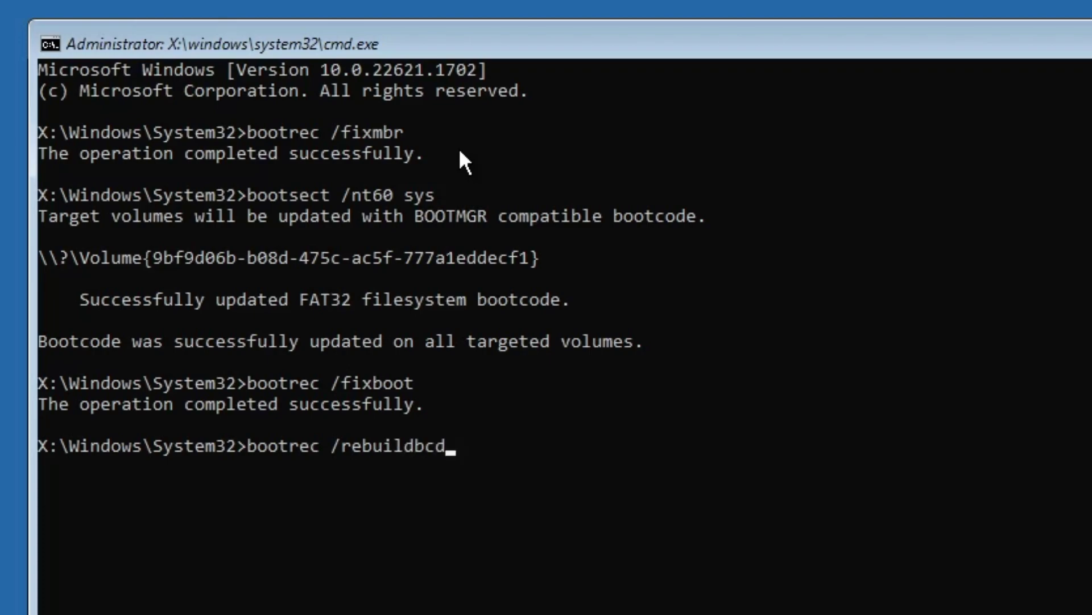
{"action": "key", "text": "Return"}
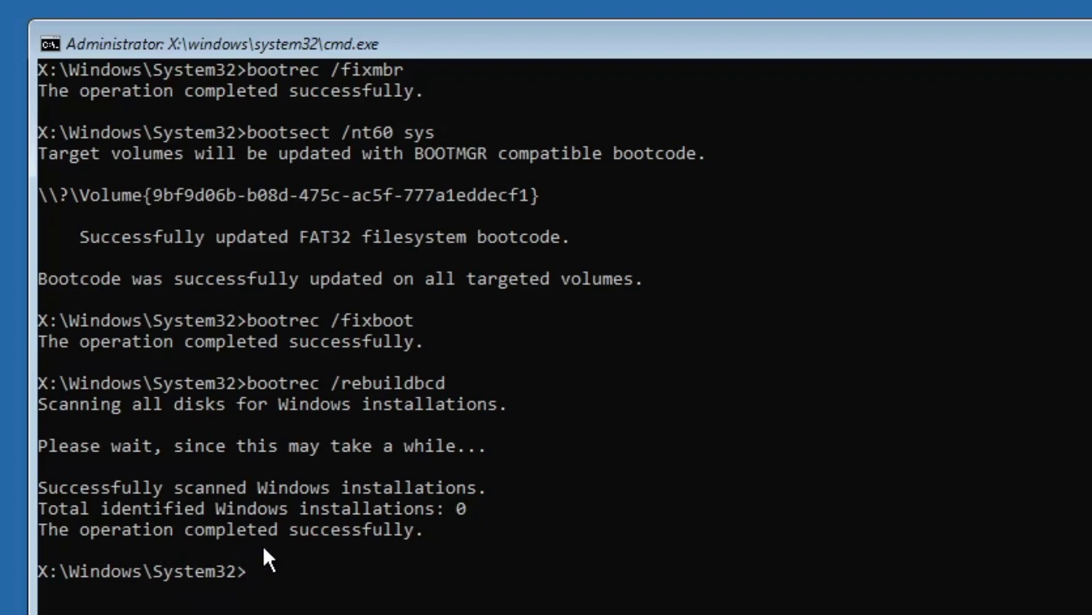
Exit Command Prompt and turn off the PC from the recovery options
{"action": "type", "text": "exitr"}
{"action": "key", "text": "Return"}
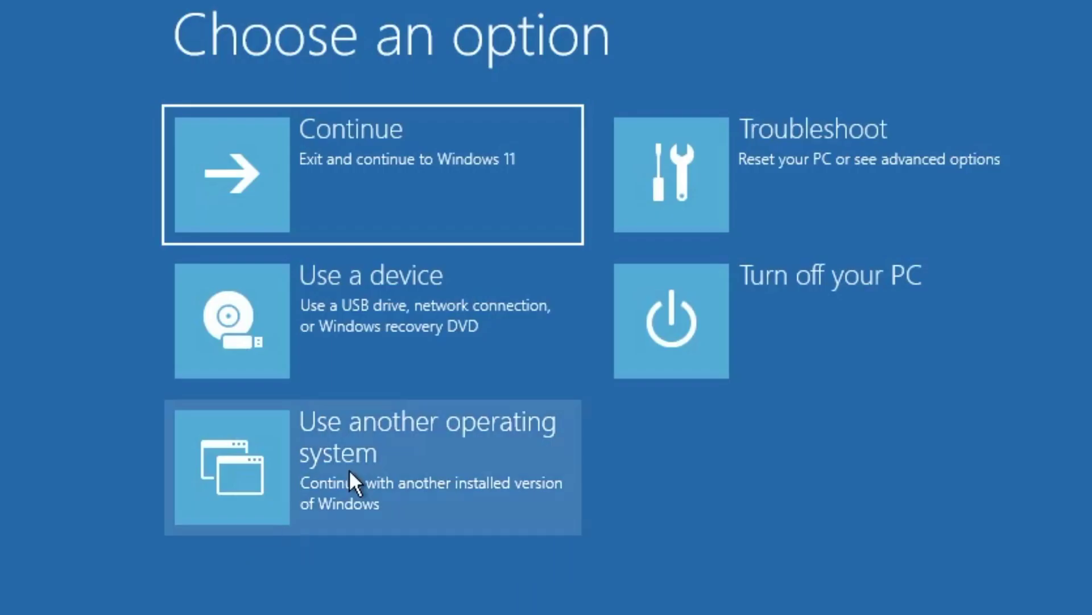
{"action": "left_click", "coordinate": [762, 335]}
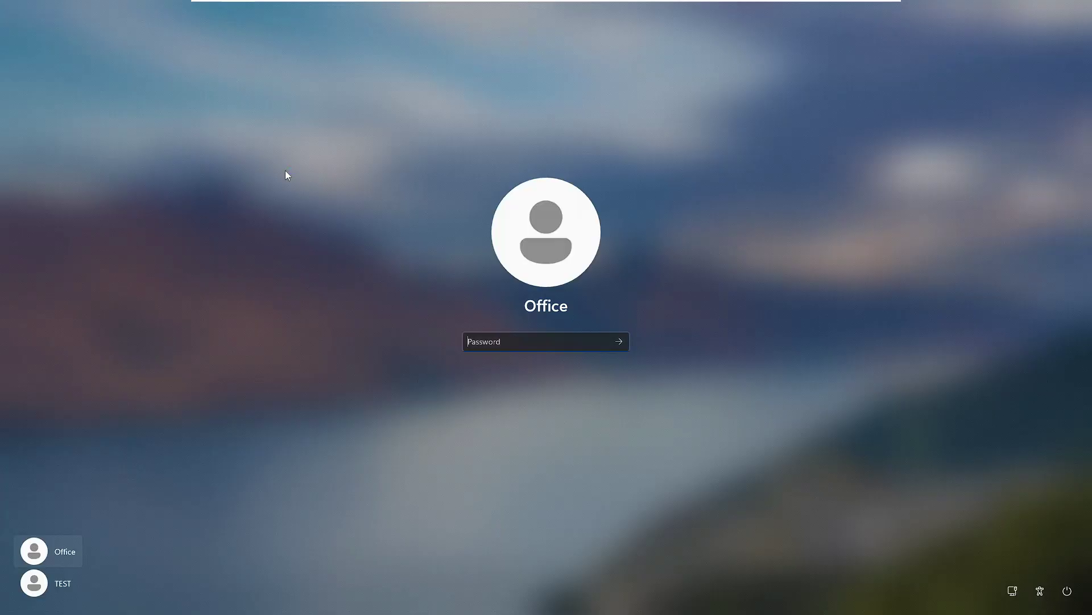
Sign in to Windows with the Office account
{"action": "key", "text": "Return"}
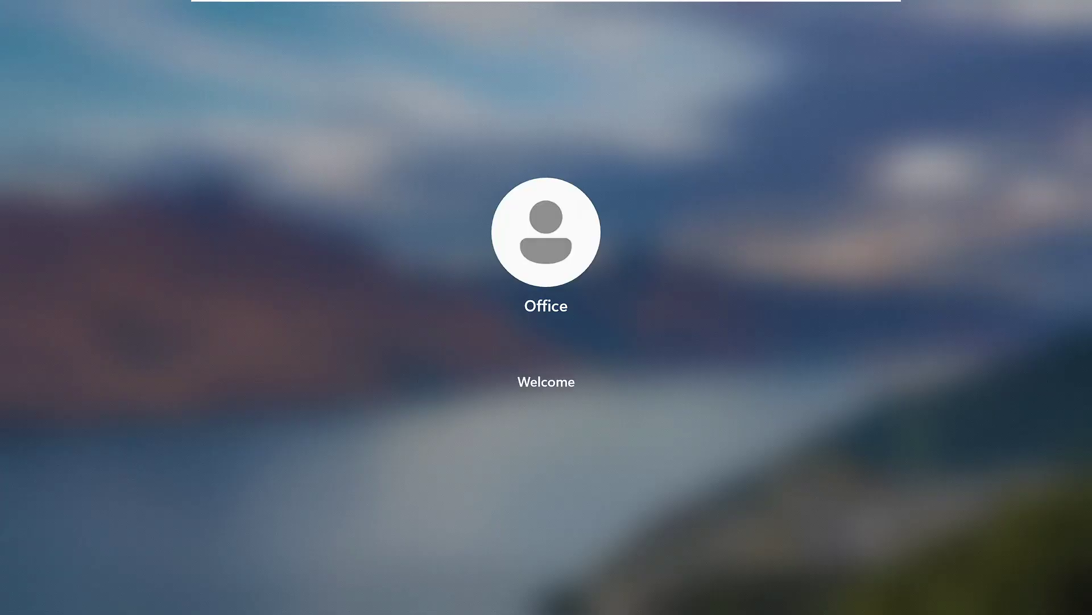
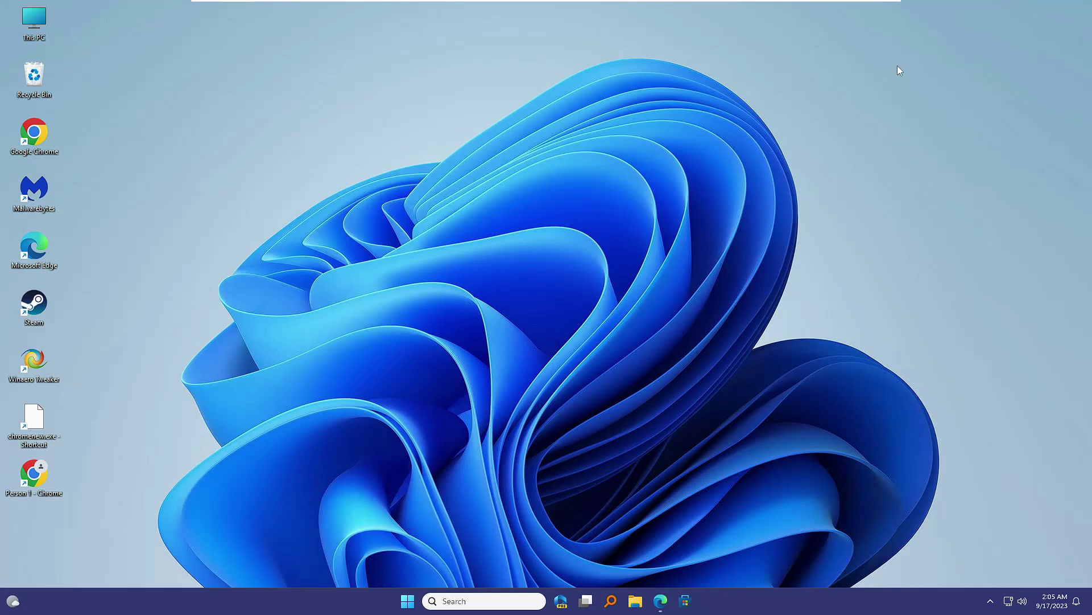
Switch to Microsoft Edge, search Google for "windows 11 iso download" and open Microsoft's Download Windows 11 page
{"action": "key", "text": "alt+Tab"}
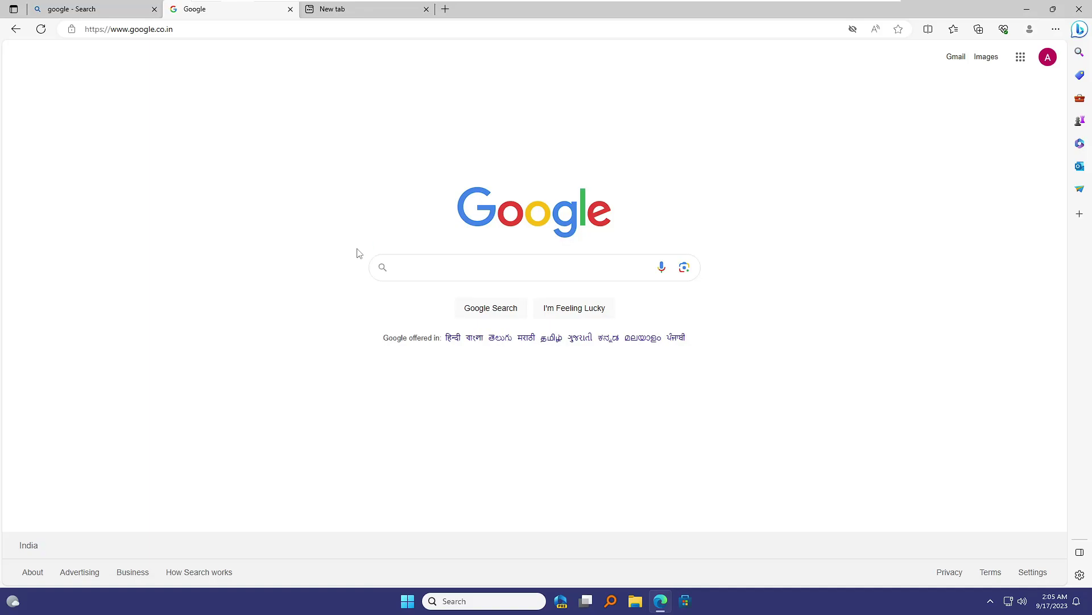
{"action": "type", "text": "w"}
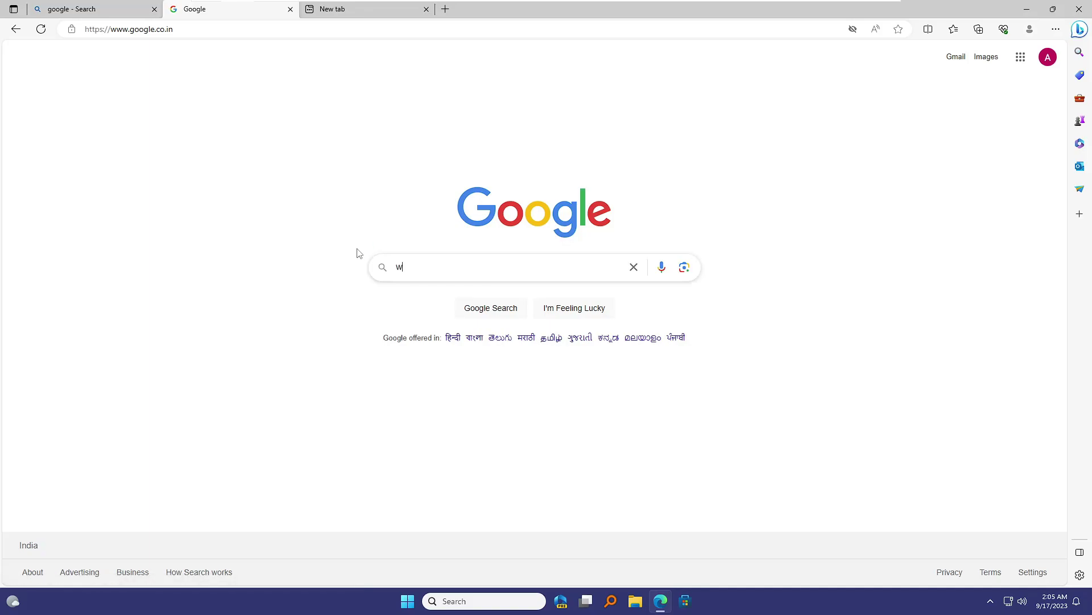
{"action": "type", "text": "indows 11 i"}
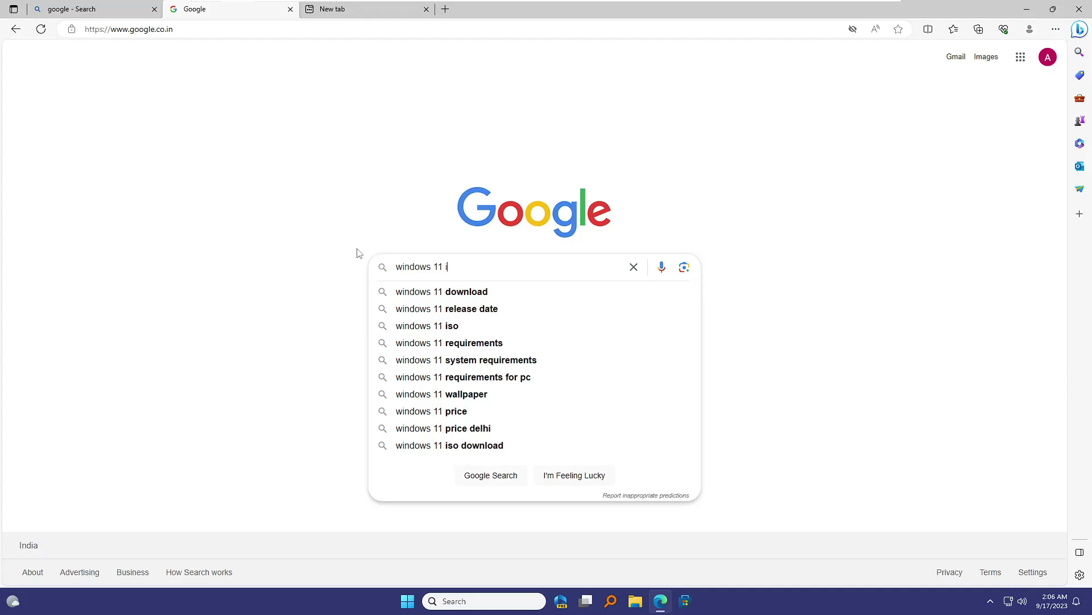
{"action": "type", "text": "so download"}
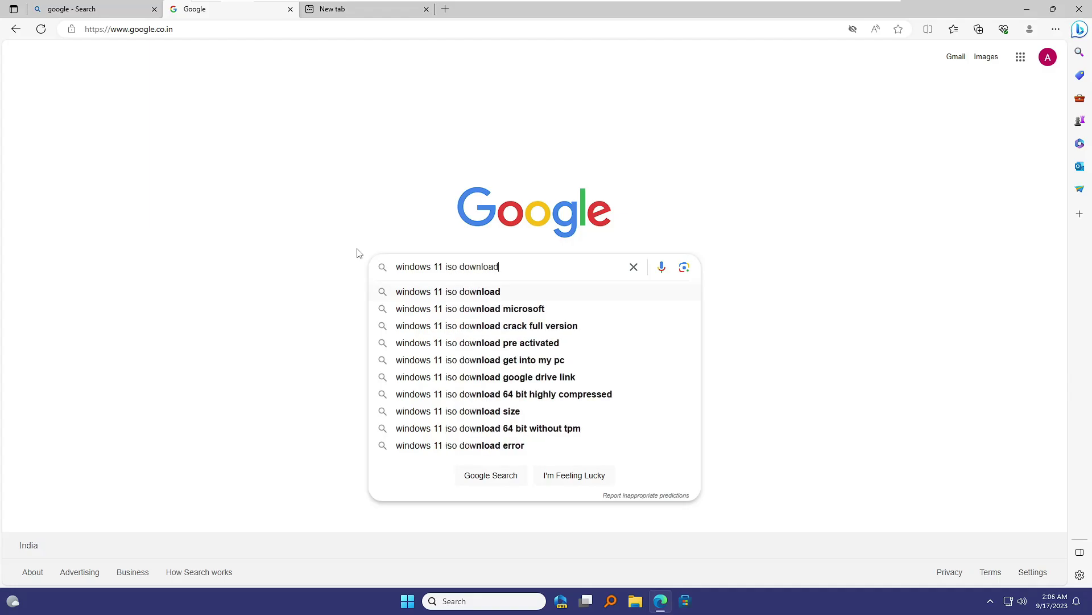
{"action": "key", "text": "Return"}
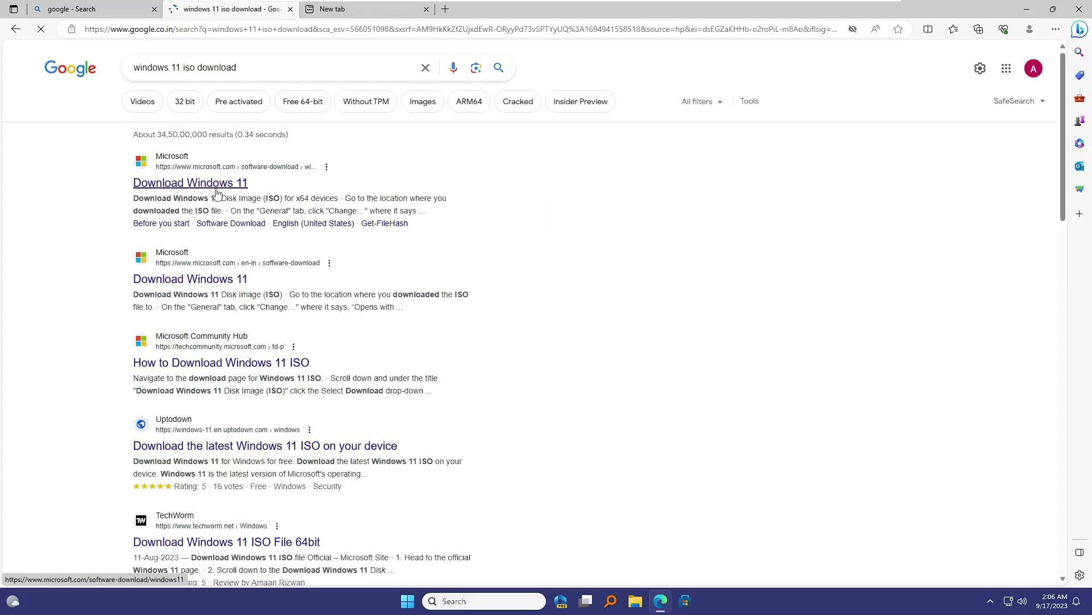
{"action": "left_click", "coordinate": [212, 183]}
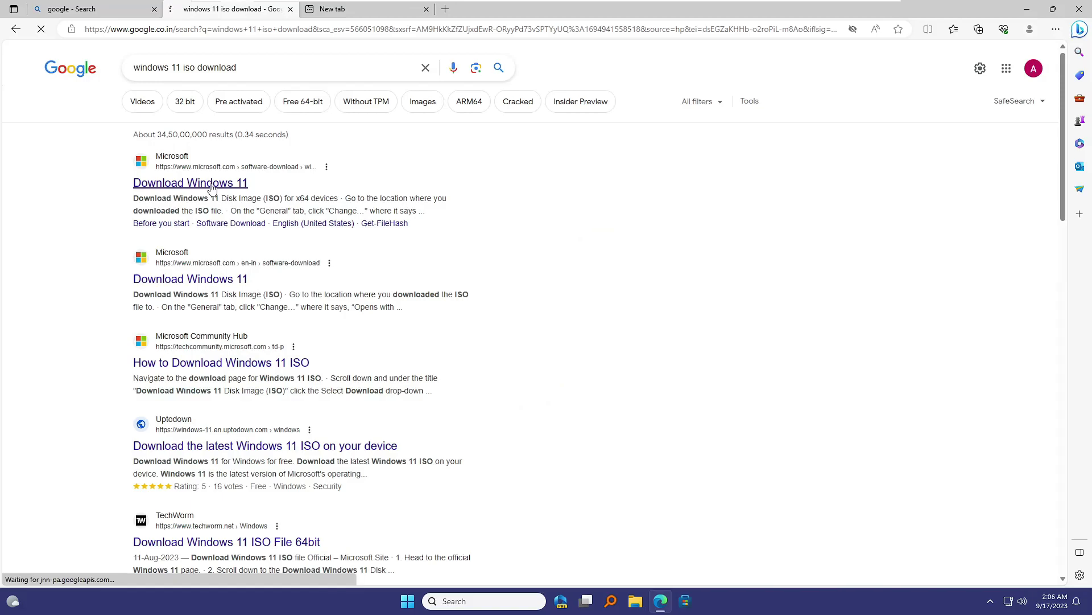
Download the tool under Create Windows 11 Installation Media and launch it with administrator permission
{"action": "scroll", "coordinate": [396, 332], "scroll_direction": "down", "scroll_amount": 5}
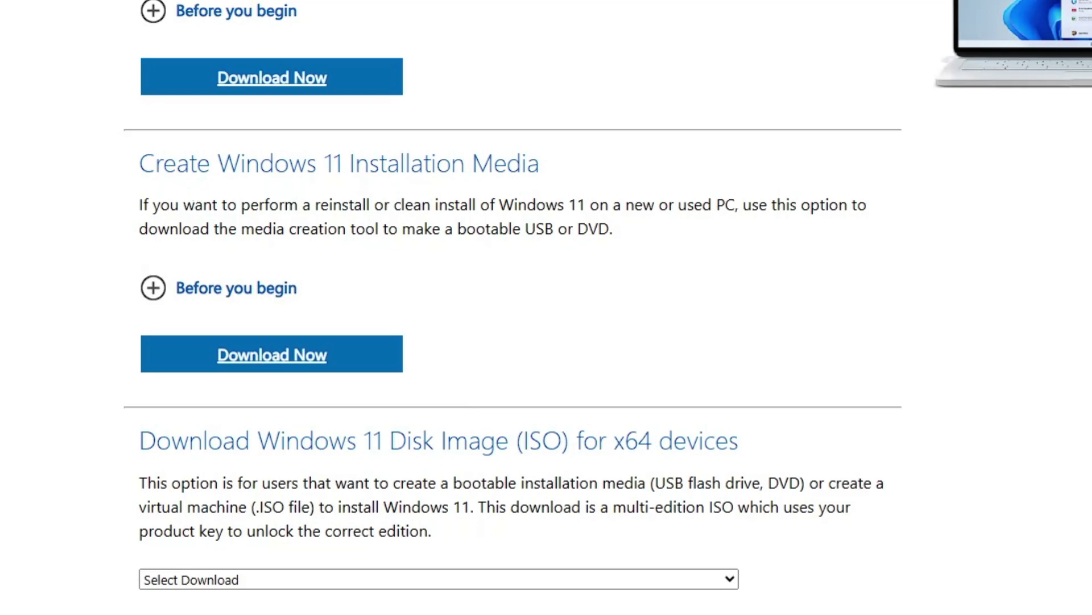
{"action": "left_click", "coordinate": [293, 361]}
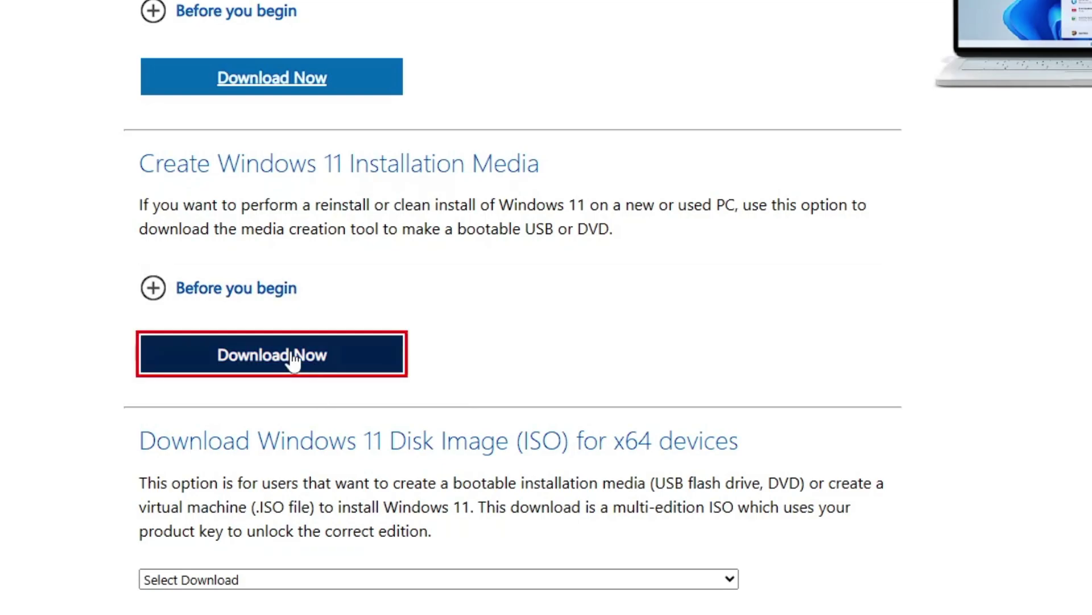
{"action": "left_click", "coordinate": [827, 80]}
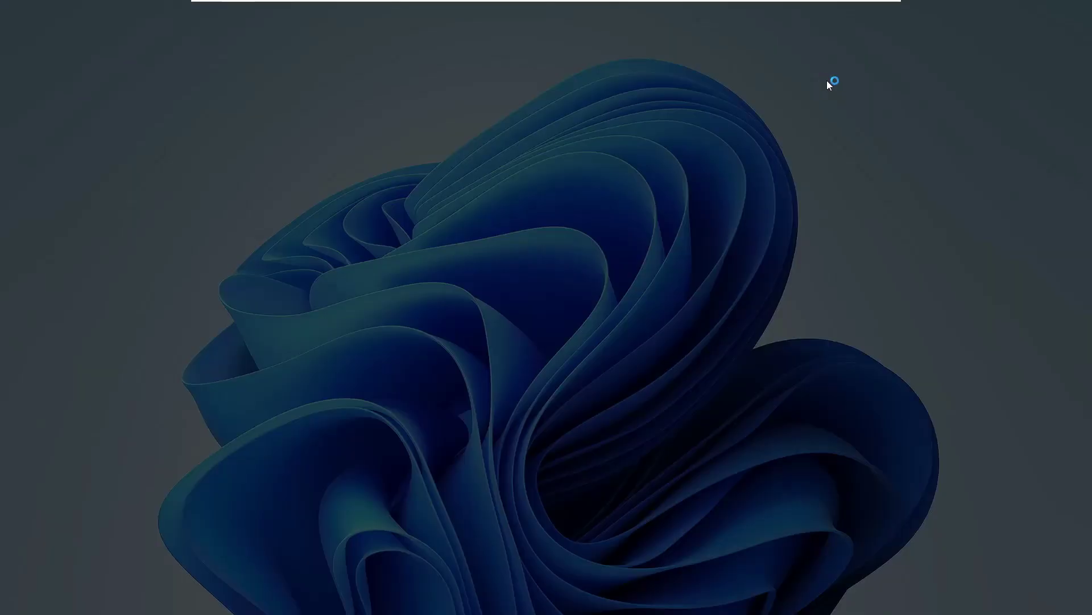
{"action": "left_click", "coordinate": [500, 398]}
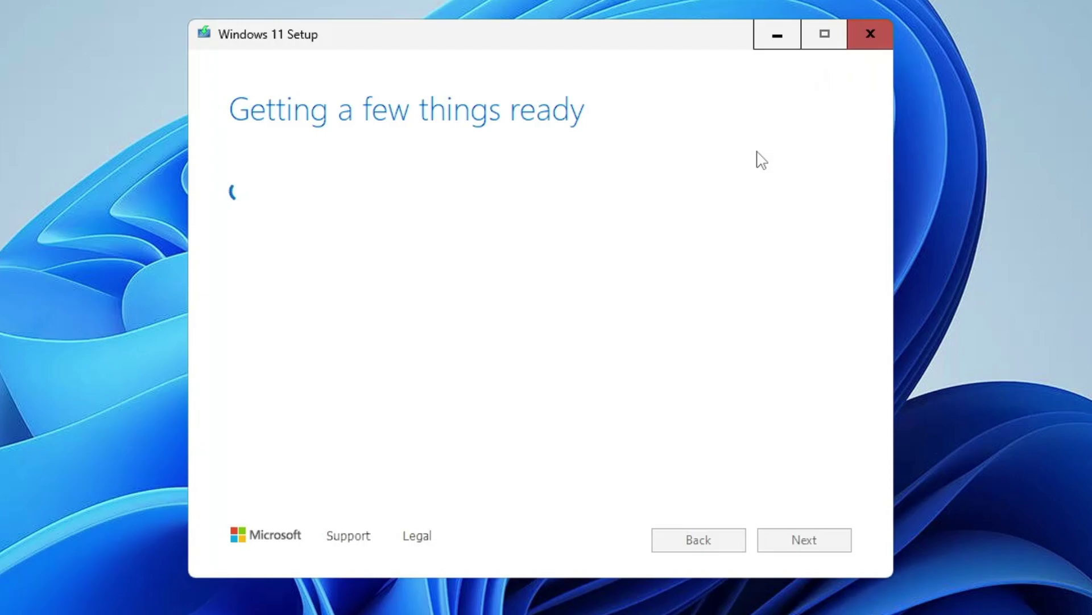
Accept the license terms and turn off the recommended options, continuing with English (United States) and Windows 11
{"action": "left_click_drag", "start_coordinate": [843, 216], "coordinate": [845, 512]}
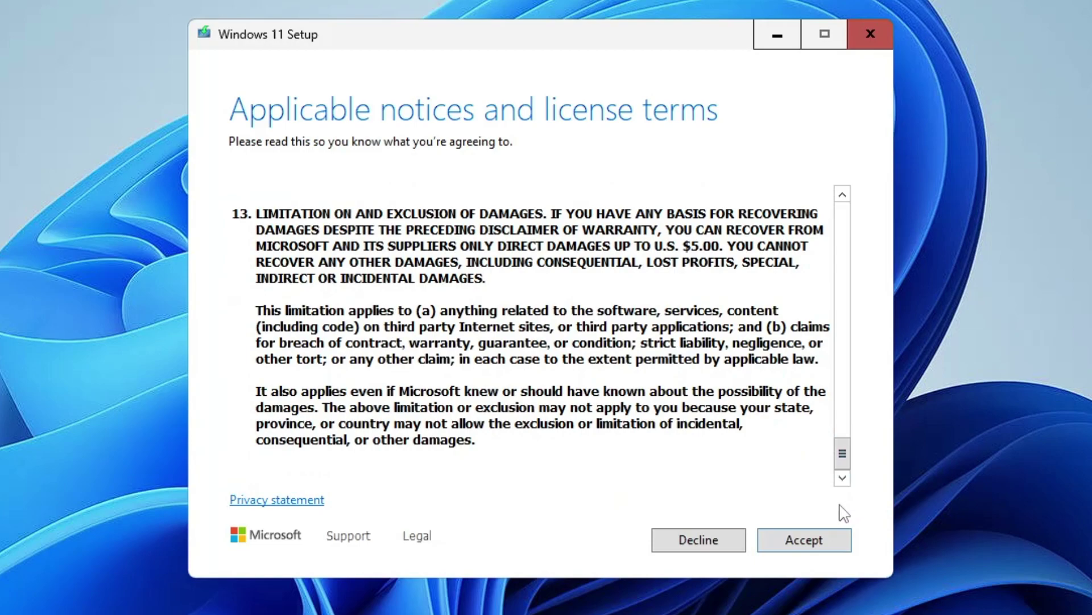
{"action": "left_click", "coordinate": [812, 548]}
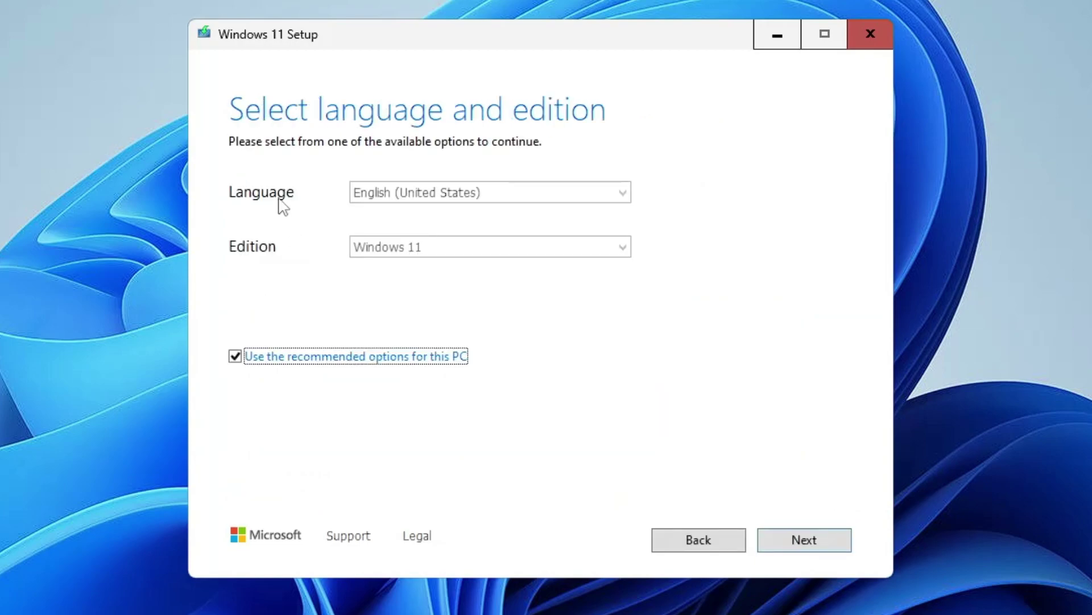
{"action": "left_click", "coordinate": [235, 358]}
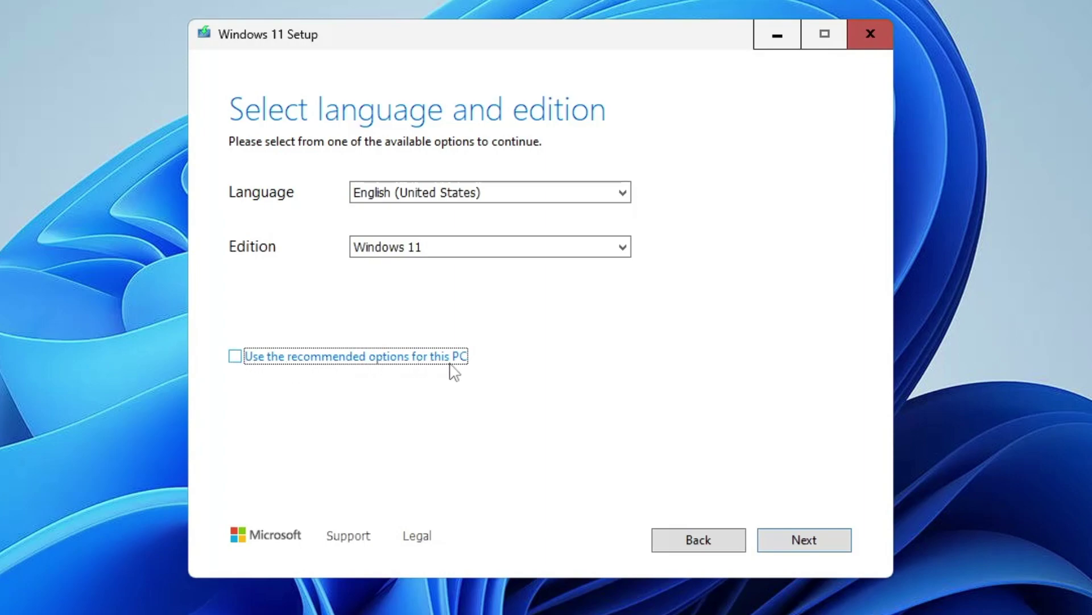
{"action": "left_click", "coordinate": [777, 538]}
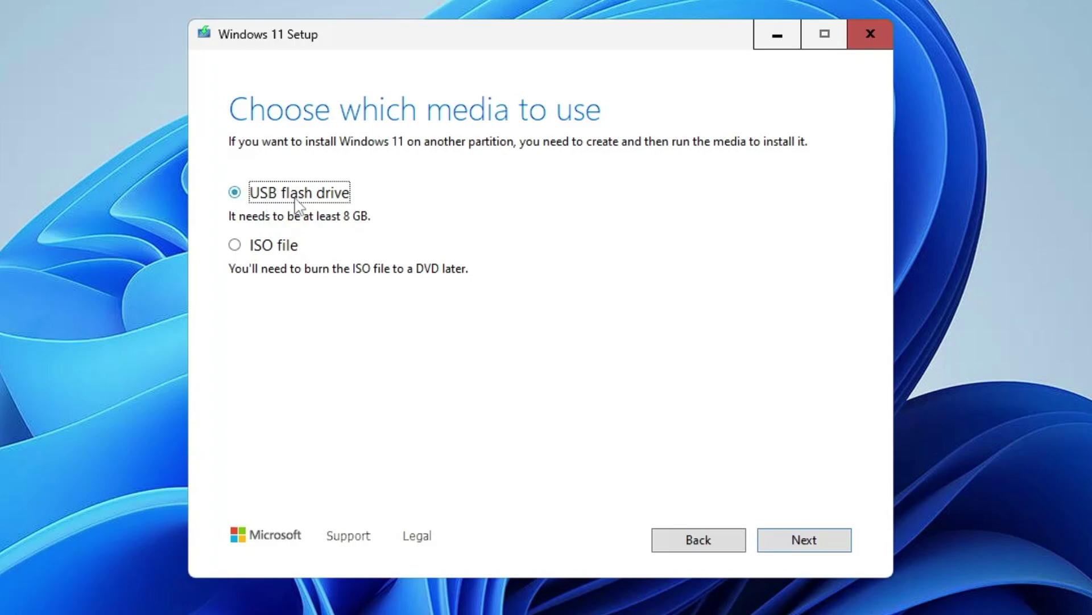
Use a USB flash drive as the media, refresh the drive list and create the installation media on E: (USB Drive)
{"action": "left_click", "coordinate": [805, 547]}
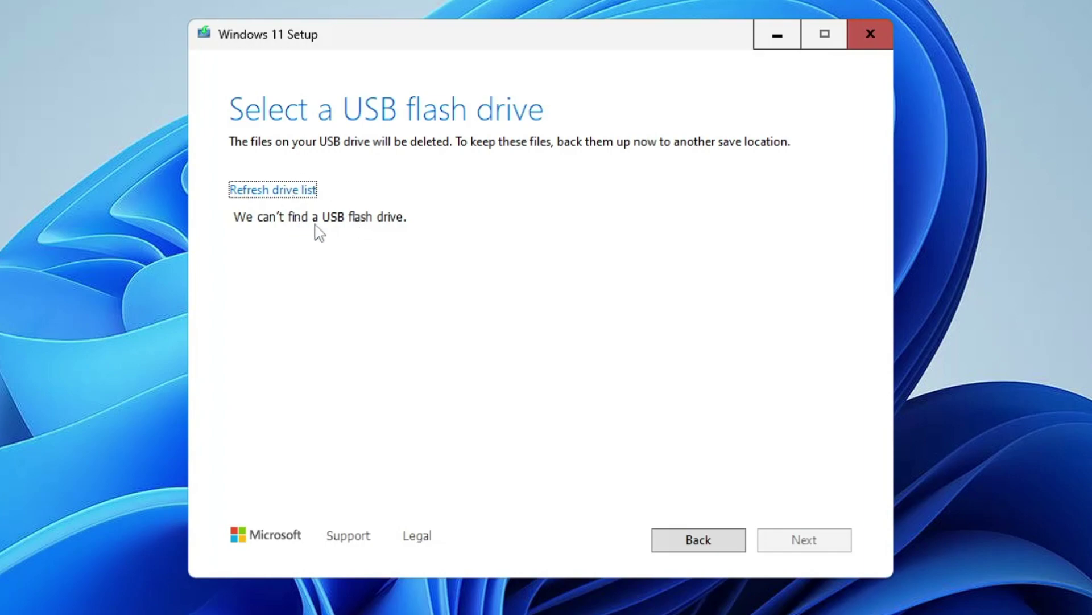
{"action": "left_click", "coordinate": [297, 194]}
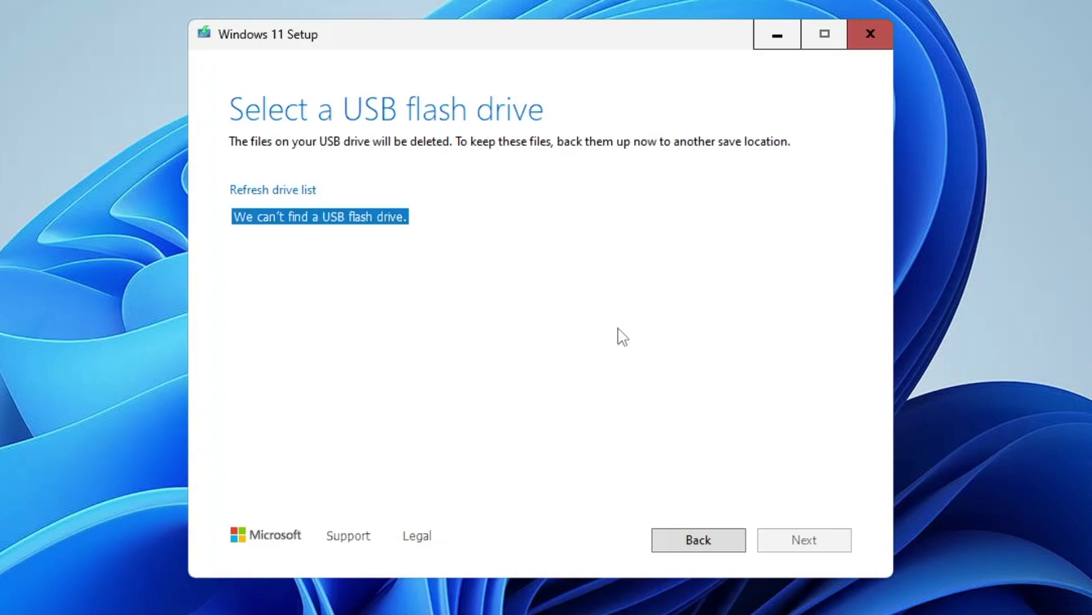
{"action": "left_click", "coordinate": [284, 192]}
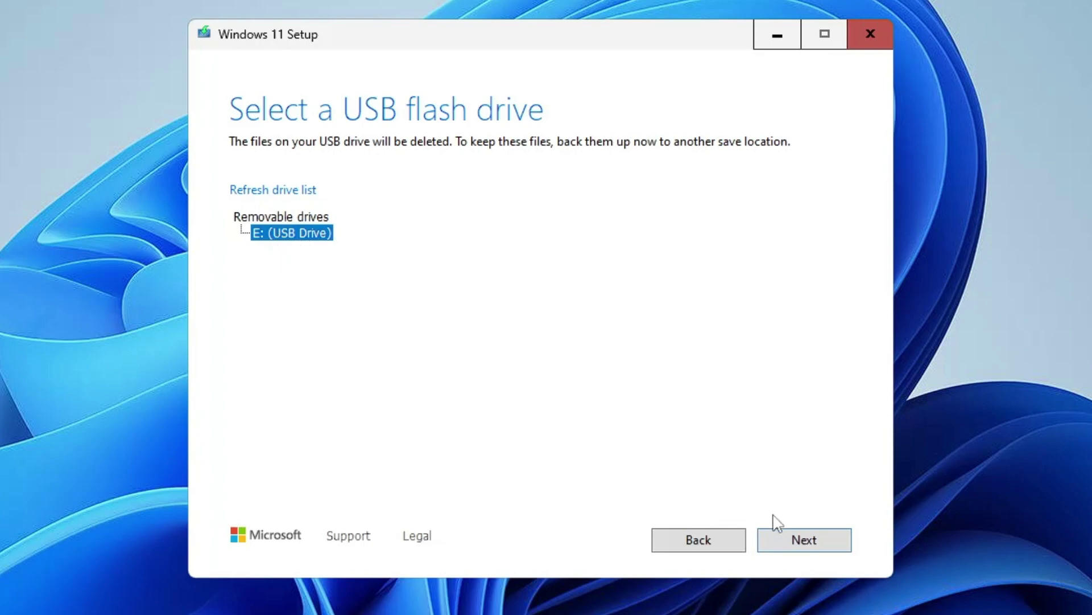
{"action": "left_click", "coordinate": [797, 543]}
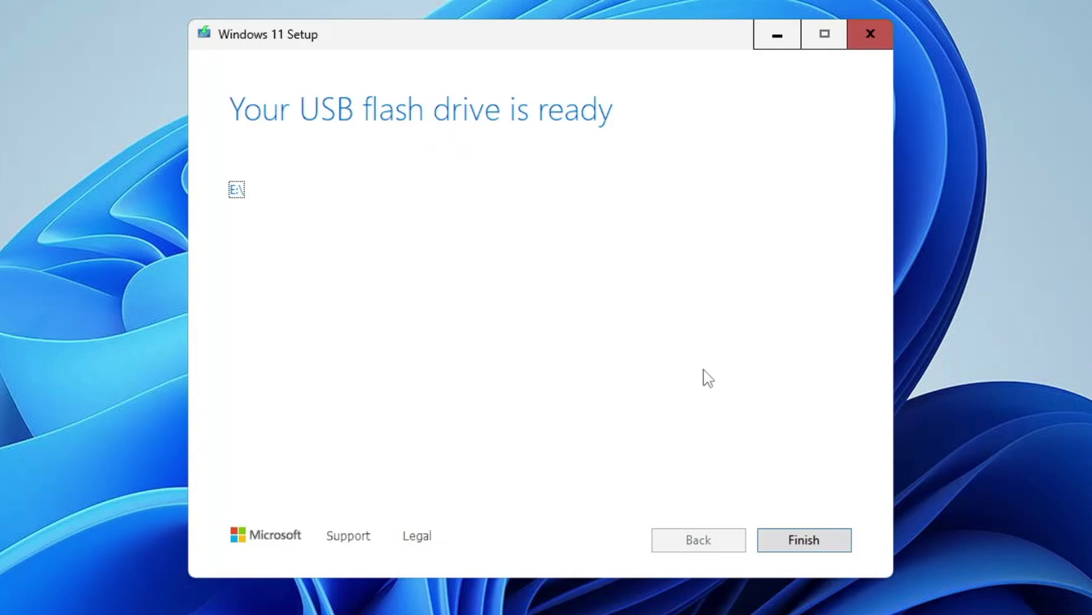
Finish the Windows 11 Setup wizard for the USB flash drive
{"action": "left_click", "coordinate": [804, 539]}
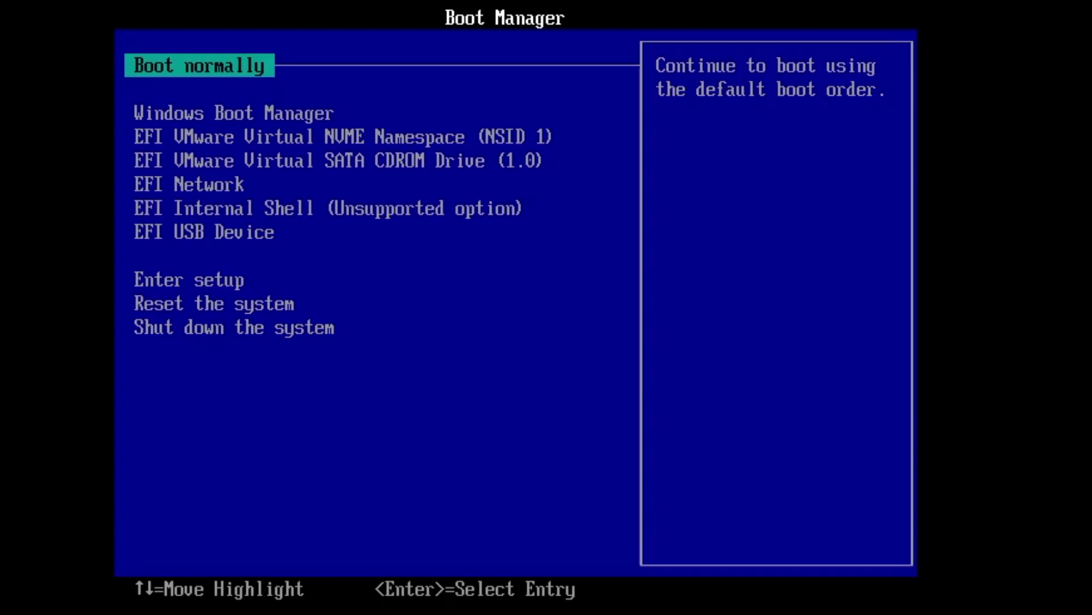
{"action": "key", "text": "Down"}
{"action": "key", "text": "Down"}
{"action": "key", "text": "Down"}
{"action": "key", "text": "Down"}
{"action": "key", "text": "Down"}
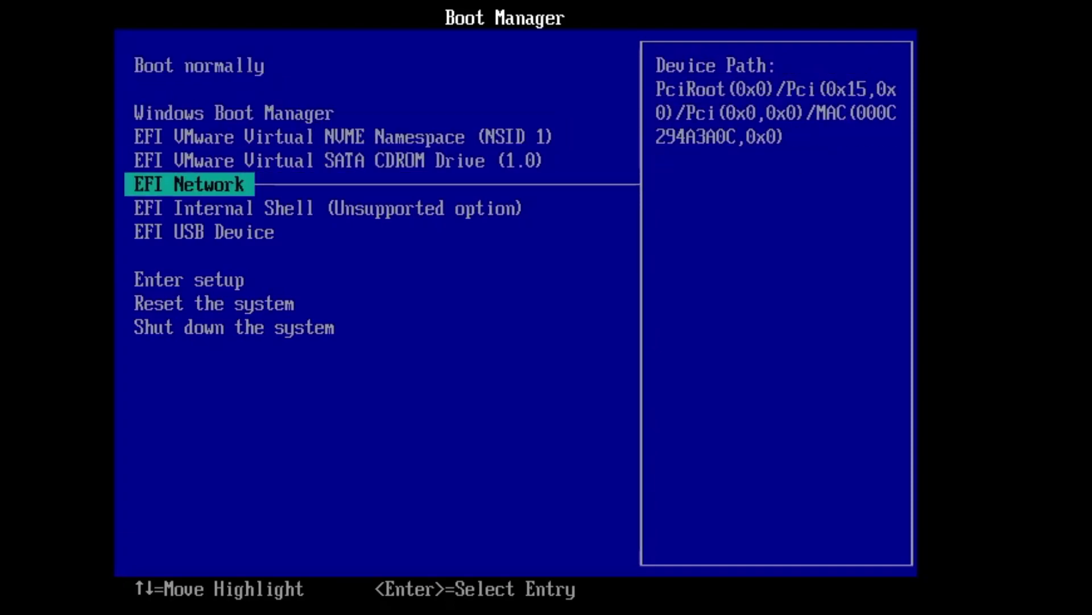
{"action": "key", "text": "Down"}
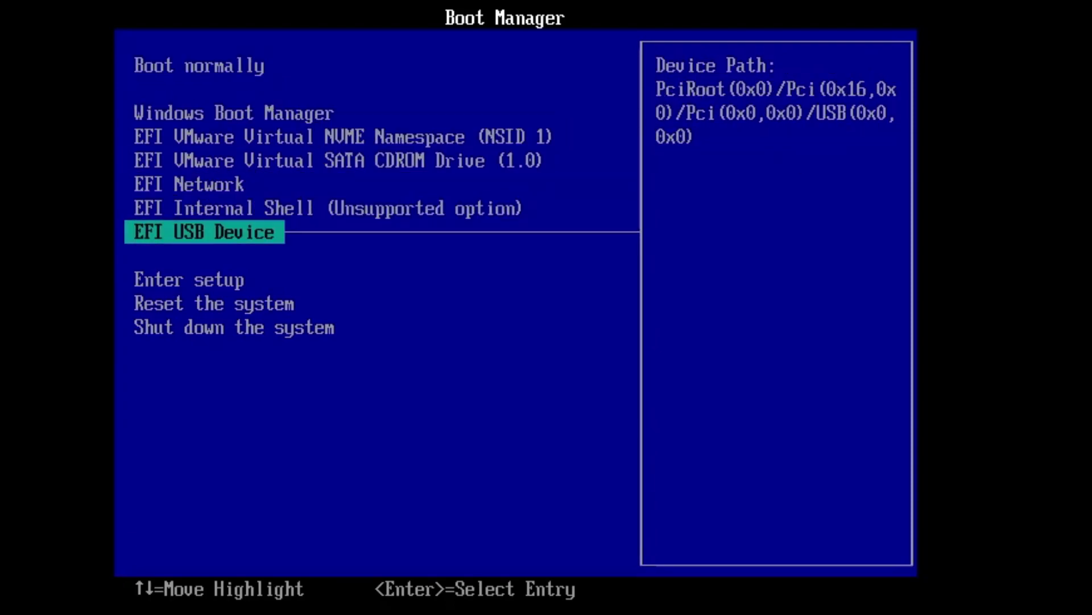
{"action": "key", "text": "Return"}
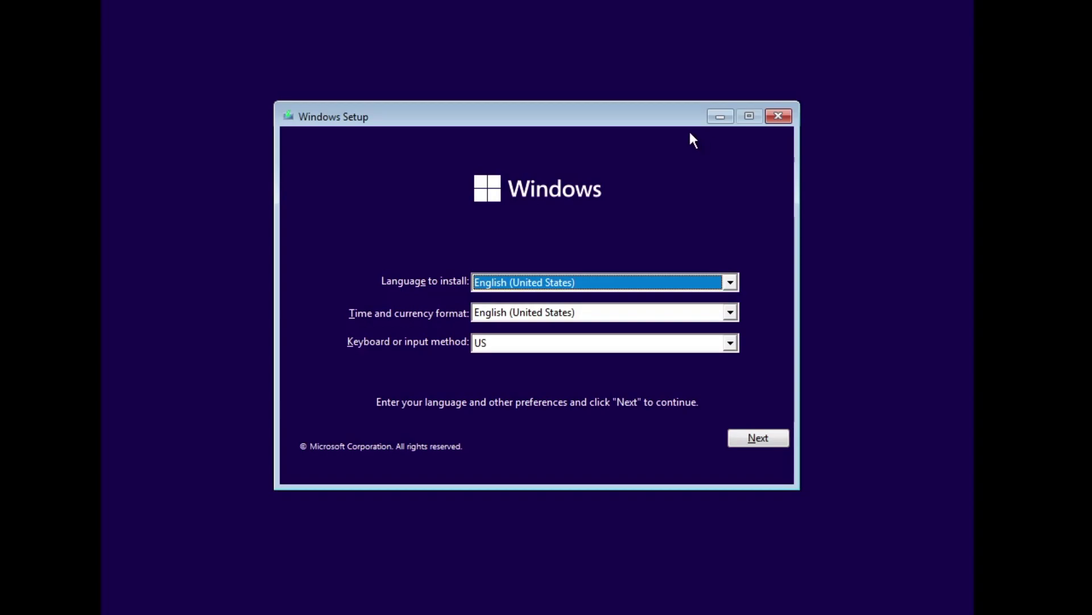
{"action": "left_click", "coordinate": [778, 115]}
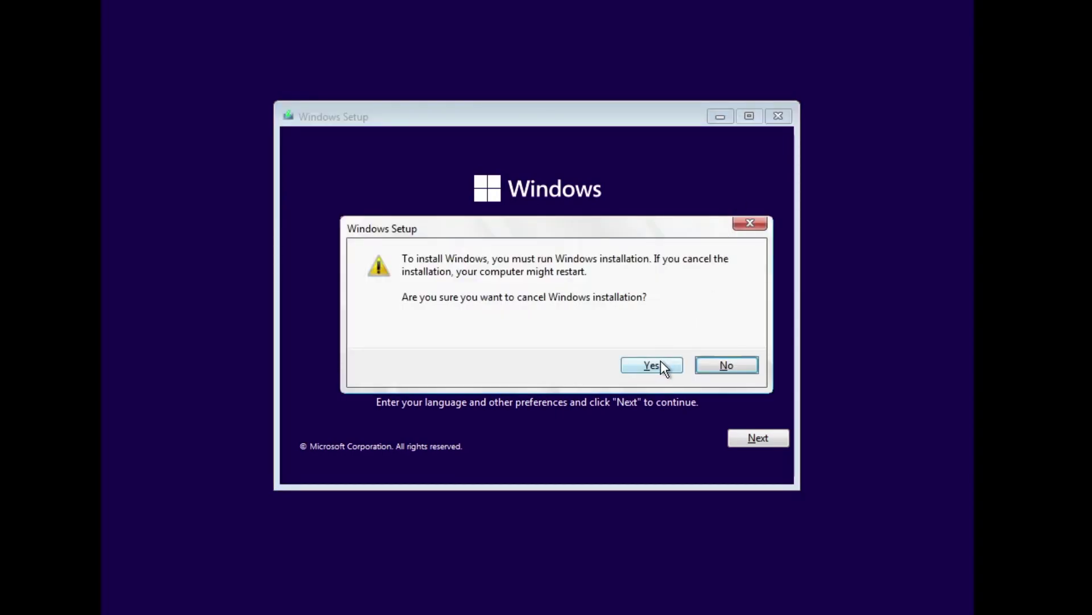
{"action": "left_click", "coordinate": [661, 364]}
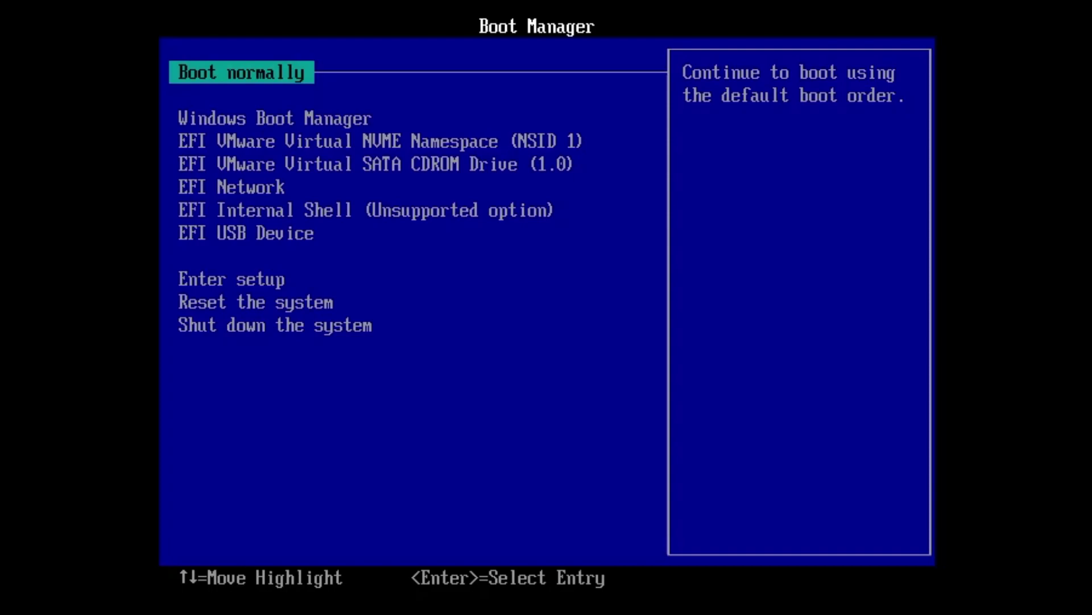
Boot the computer from the EFI USB Device entry in Boot Manager
{"action": "key", "text": "Down"}
{"action": "key", "text": "Down"}
{"action": "key", "text": "Down"}
{"action": "key", "text": "Down"}
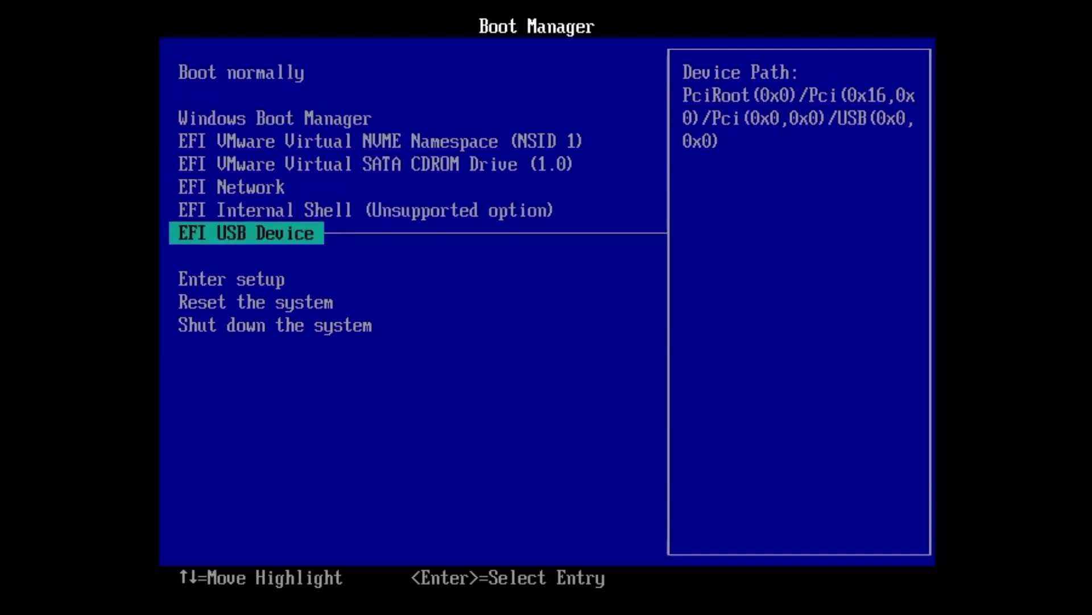
{"action": "key", "text": "Return"}
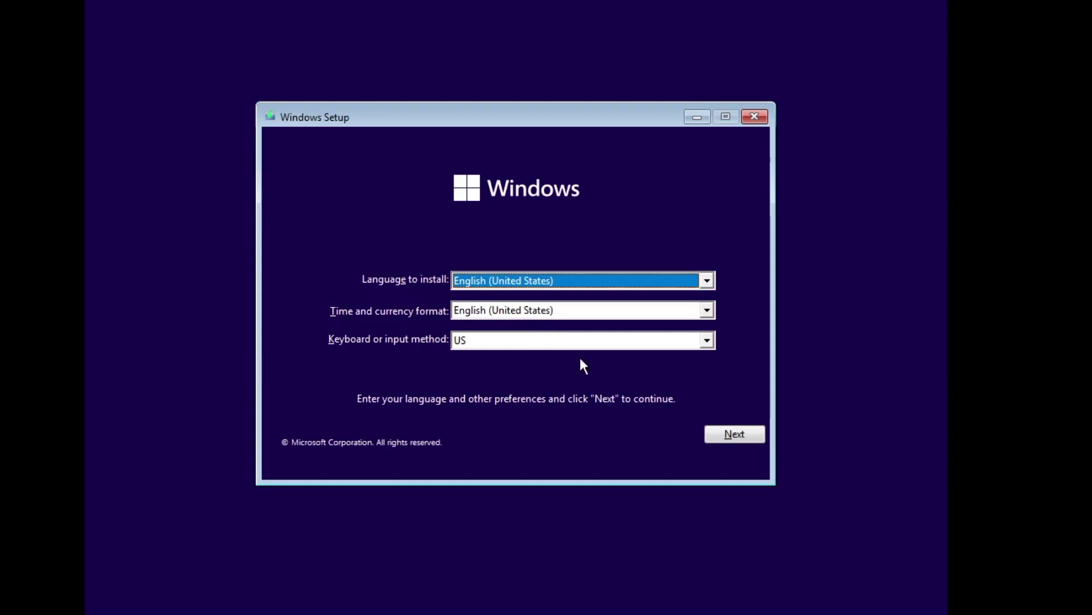
Start the Windows installation with English (United States) and the US keyboard, continuing without a product key
{"action": "left_click", "coordinate": [720, 440]}
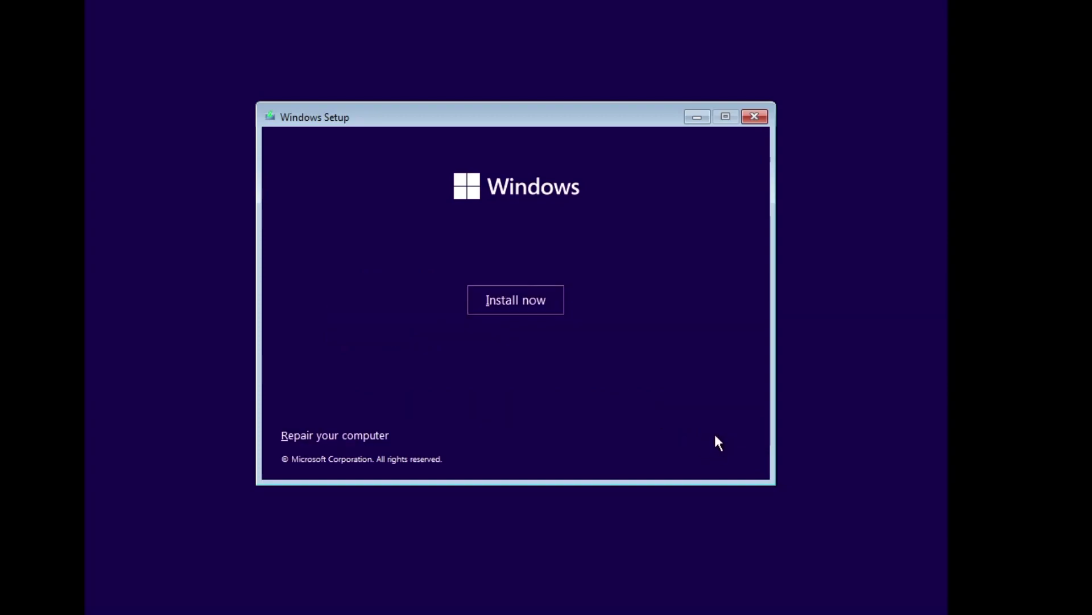
{"action": "left_click", "coordinate": [534, 308]}
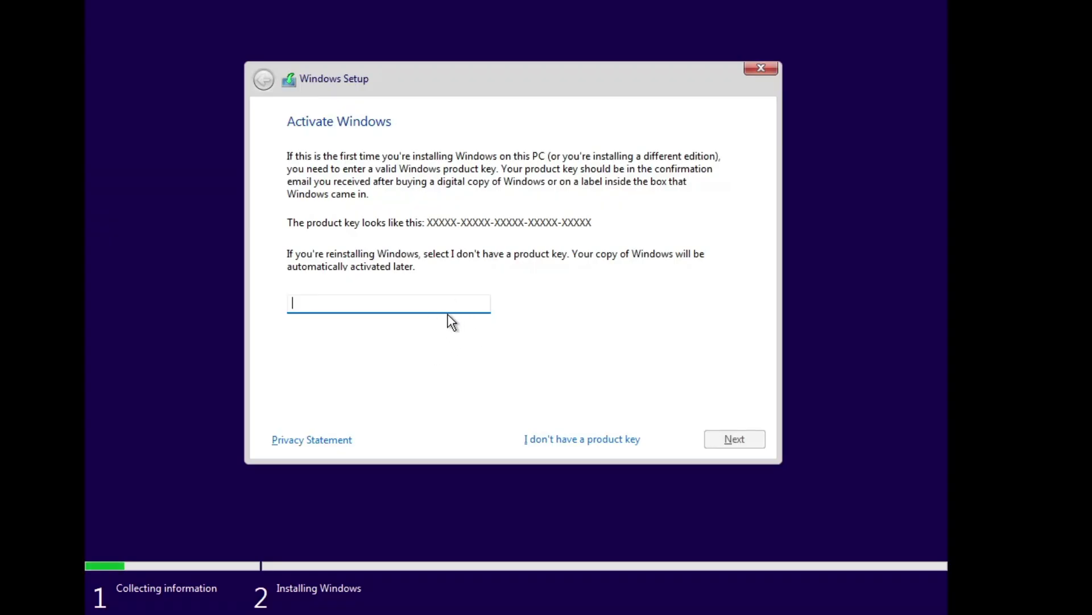
{"action": "left_click", "coordinate": [578, 443]}
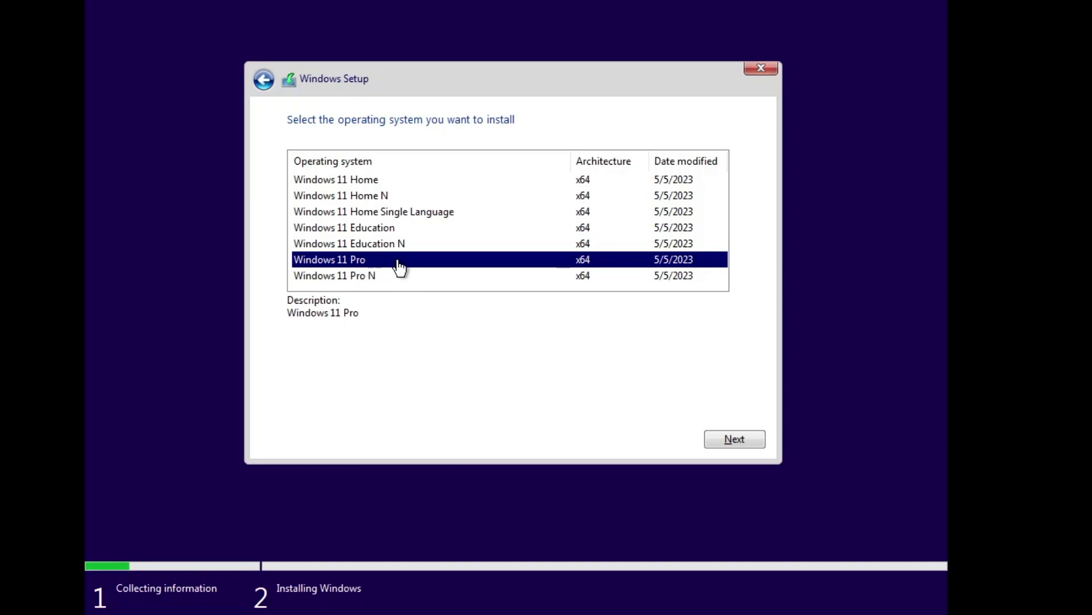
Continue with Windows 11 Pro as the operating system and accept the Microsoft Software License Terms
{"action": "left_click", "coordinate": [726, 438]}
{"action": "left_click", "coordinate": [467, 399]}
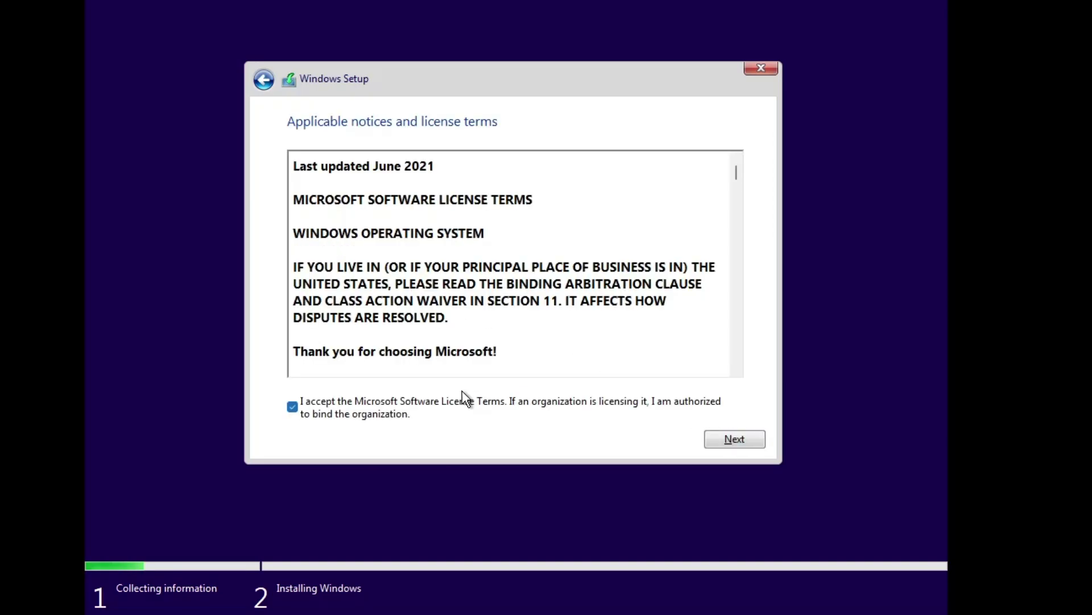
{"action": "left_click", "coordinate": [729, 442]}
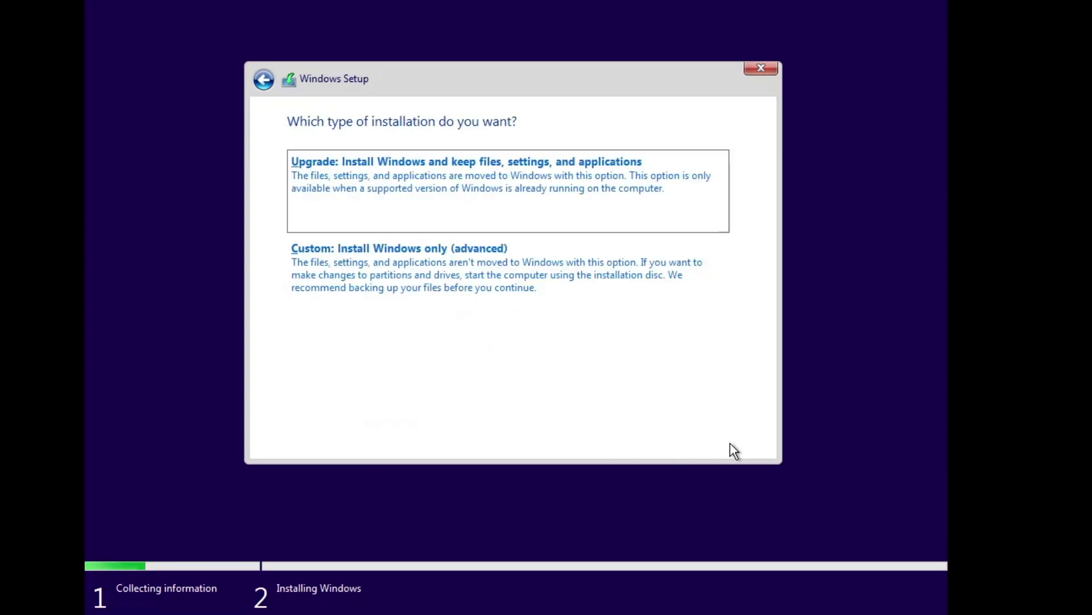
Choose the Custom installation and install Windows on Drive 0 Partition 3, accepting the move of old files to Windows.old
{"action": "left_click", "coordinate": [429, 305]}
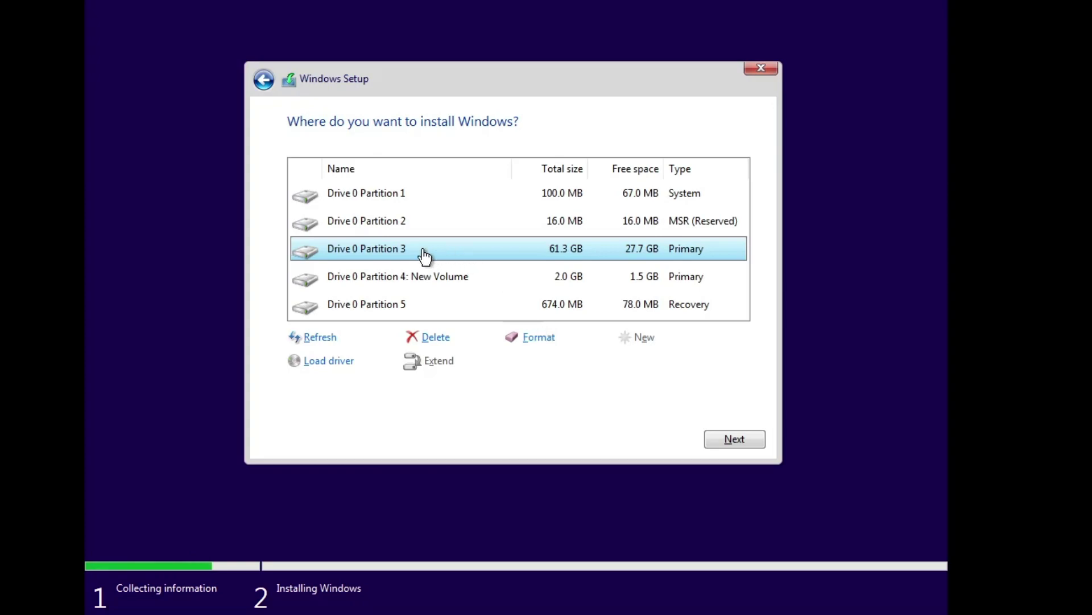
{"action": "left_click", "coordinate": [721, 439]}
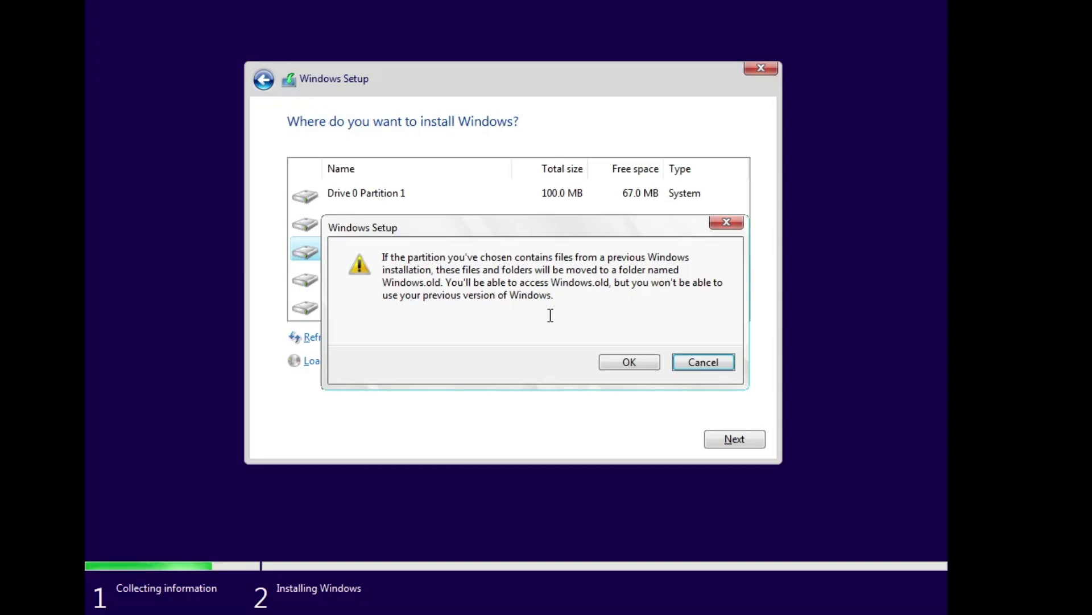
{"action": "left_click", "coordinate": [651, 369]}
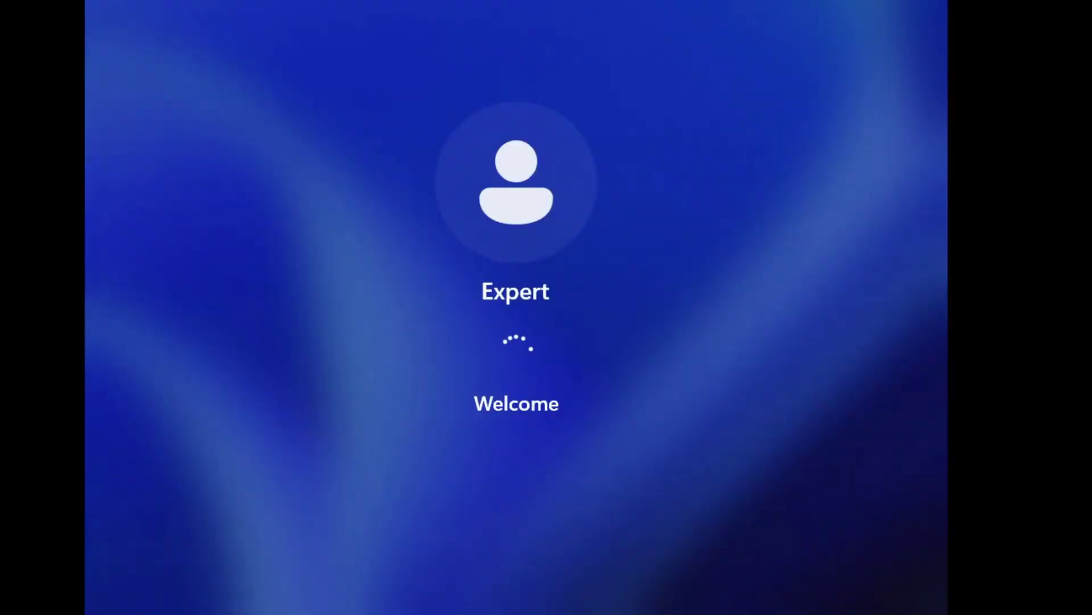
{"action": "left_click", "coordinate": [421, 600]}
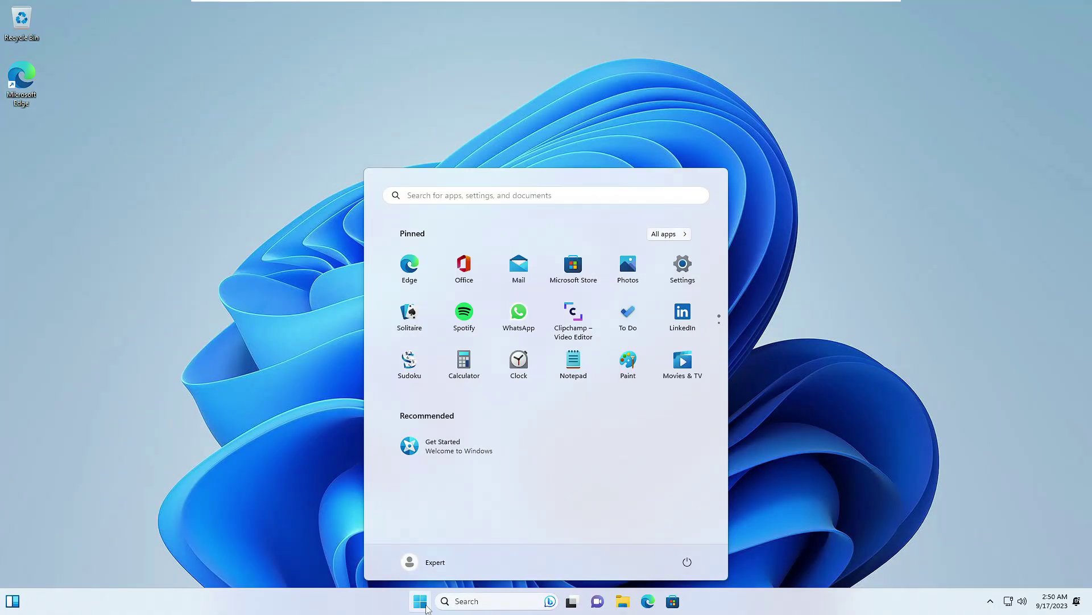
{"action": "left_click", "coordinate": [317, 488]}
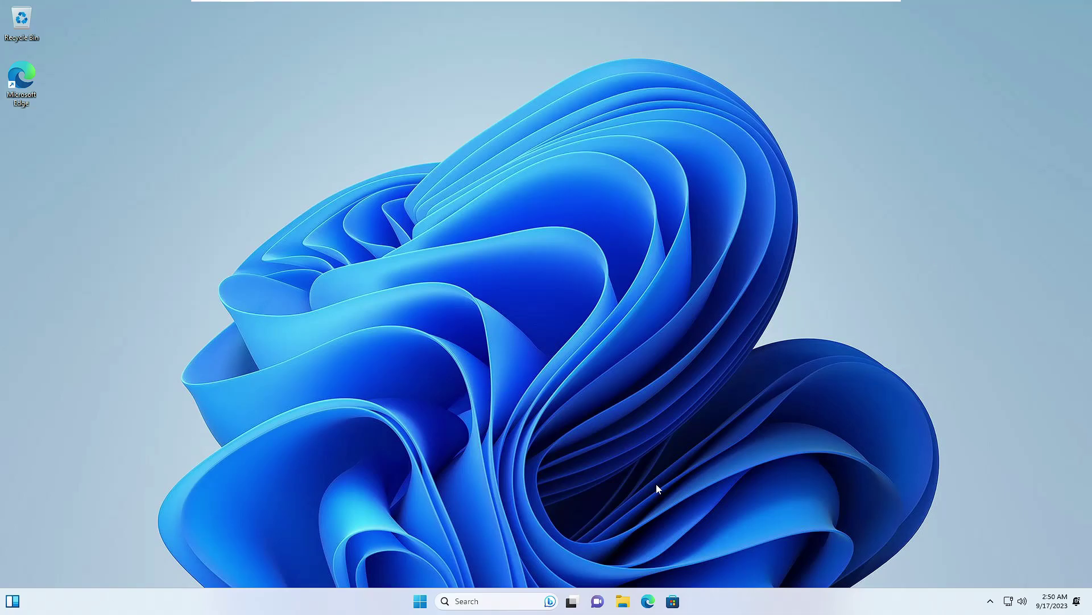
Switch to File Explorer and open the Windows.old folder on Local Disk (C:)
{"action": "left_click", "coordinate": [626, 605]}
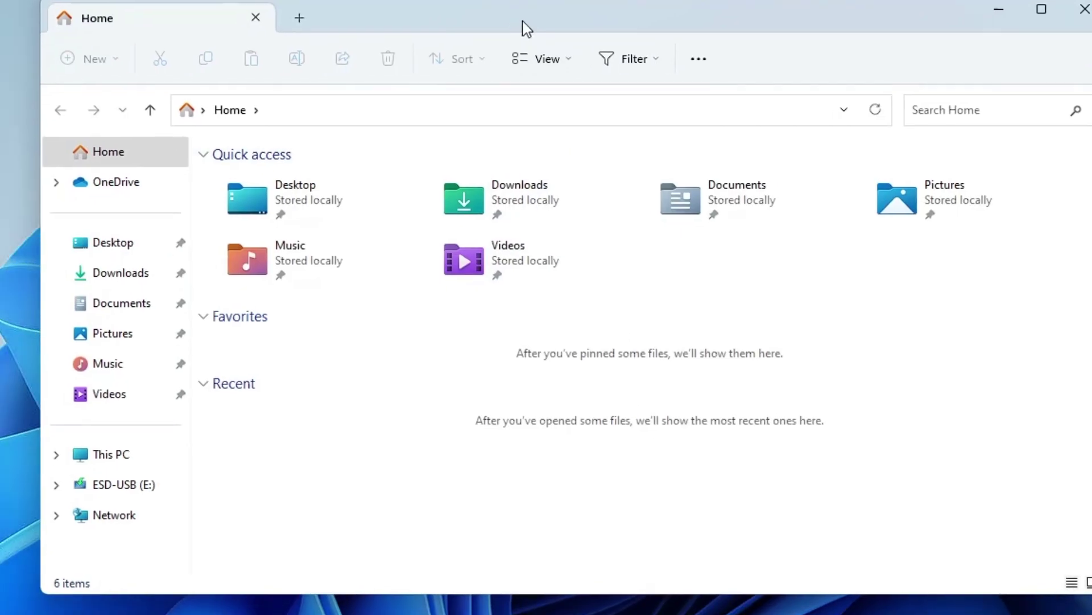
{"action": "left_click", "coordinate": [113, 458]}
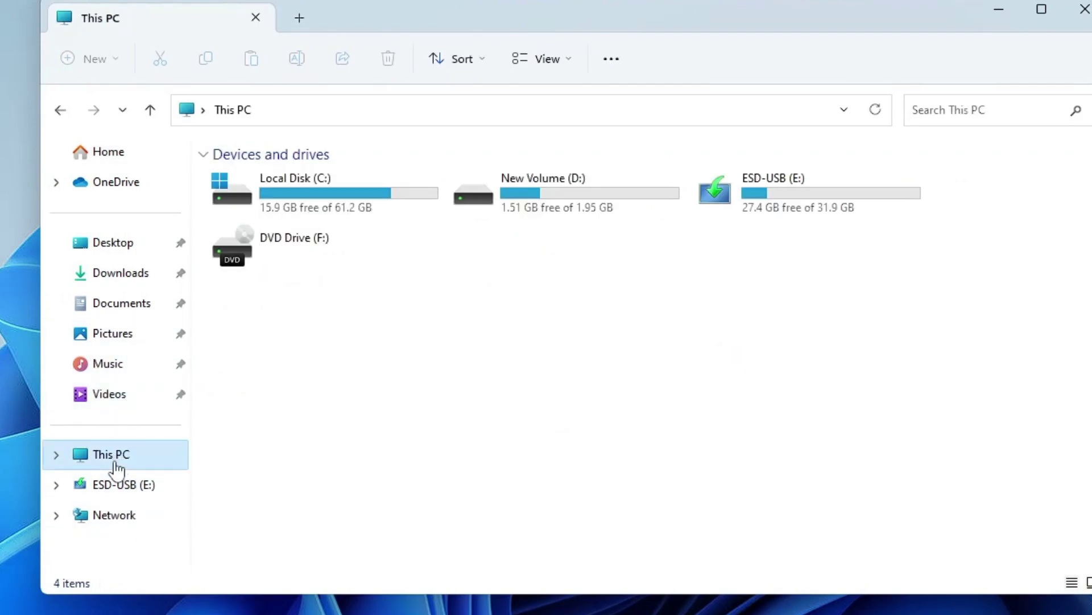
{"action": "double_click", "coordinate": [324, 206]}
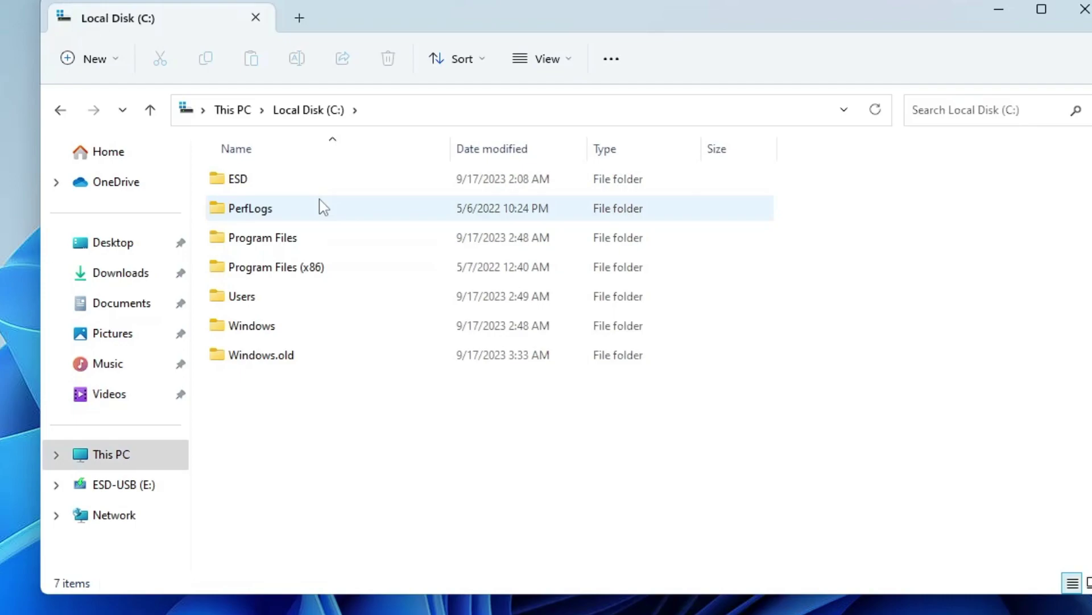
{"action": "left_click", "coordinate": [273, 366]}
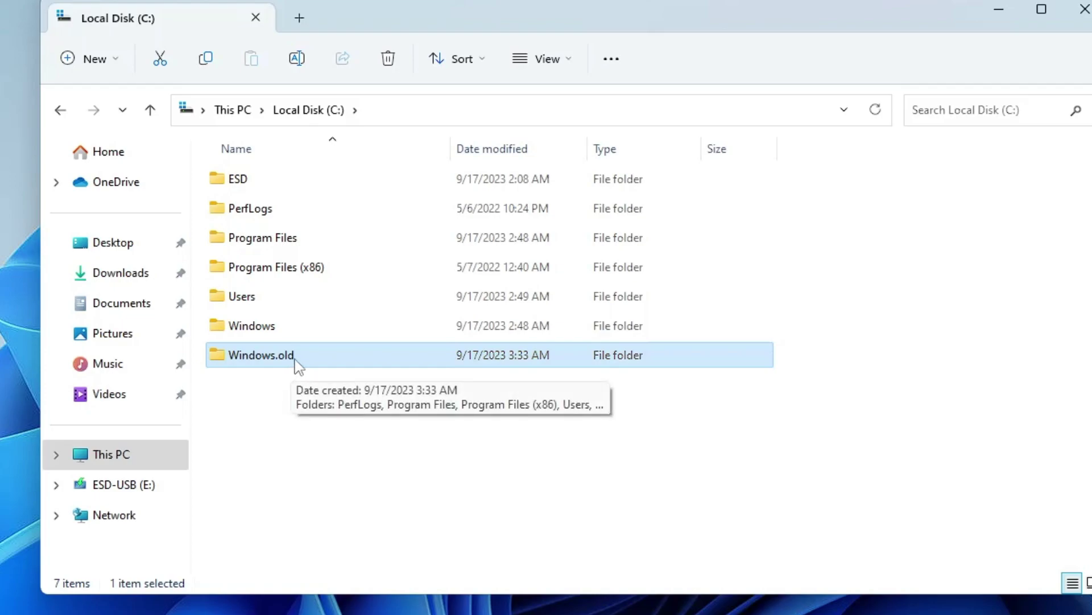
{"action": "double_click", "coordinate": [295, 364]}
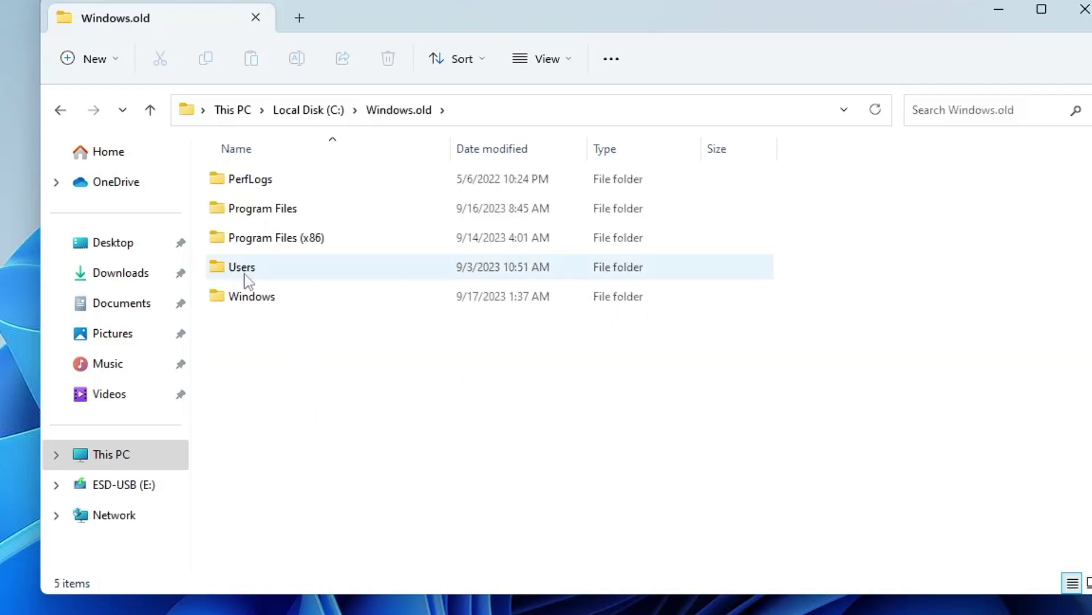
Examine the previous installation's user files in Windows.old under Users > Office, including its Downloads folder
{"action": "double_click", "coordinate": [266, 279]}
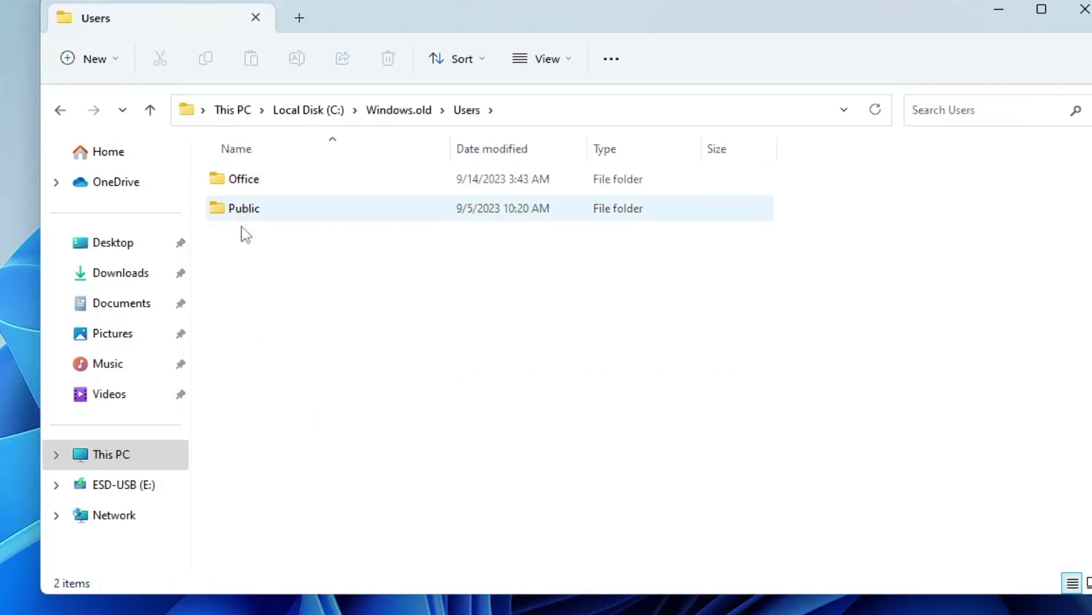
{"action": "double_click", "coordinate": [268, 182]}
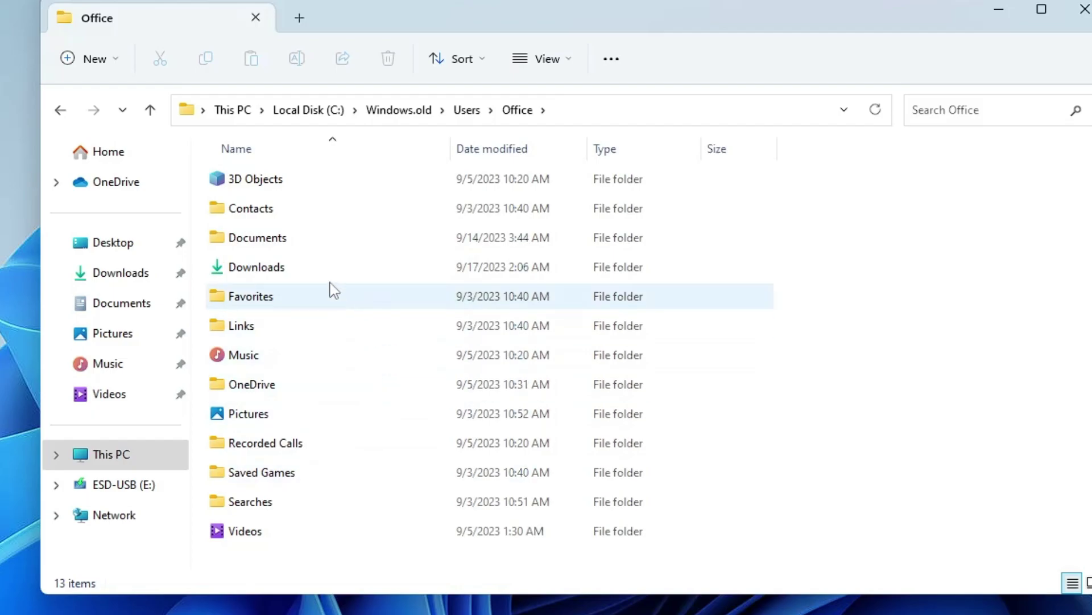
{"action": "double_click", "coordinate": [300, 268]}
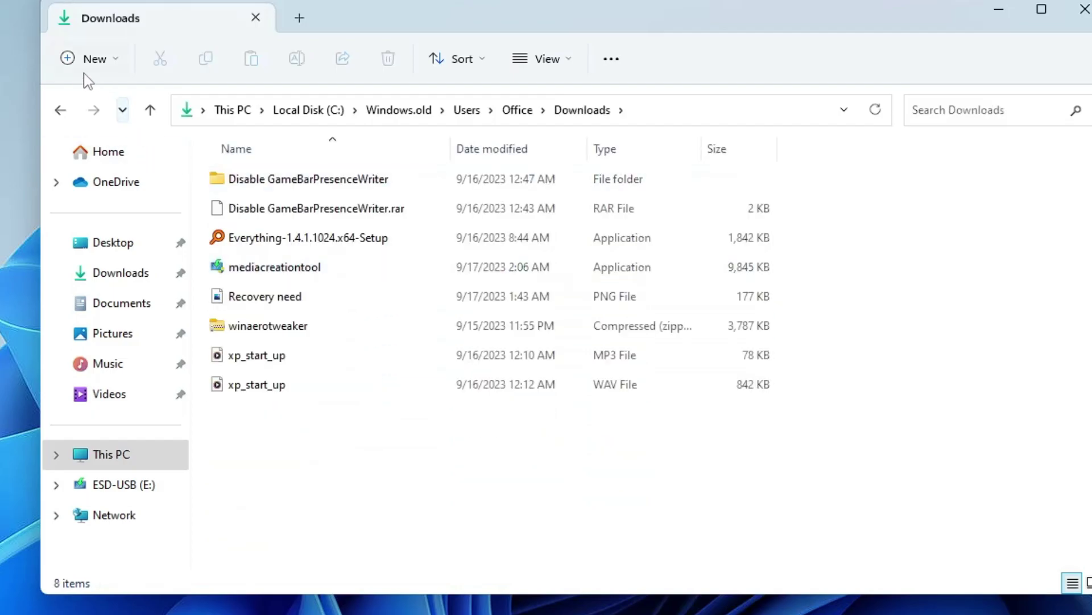
{"action": "left_click", "coordinate": [60, 109]}
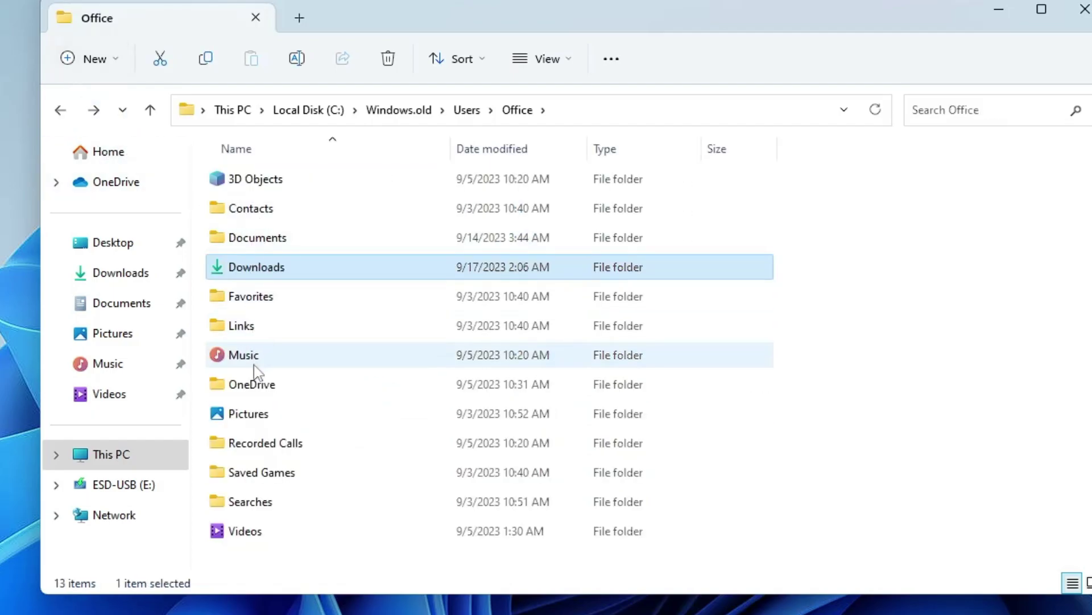
{"action": "mouse_move", "coordinate": [274, 330]}
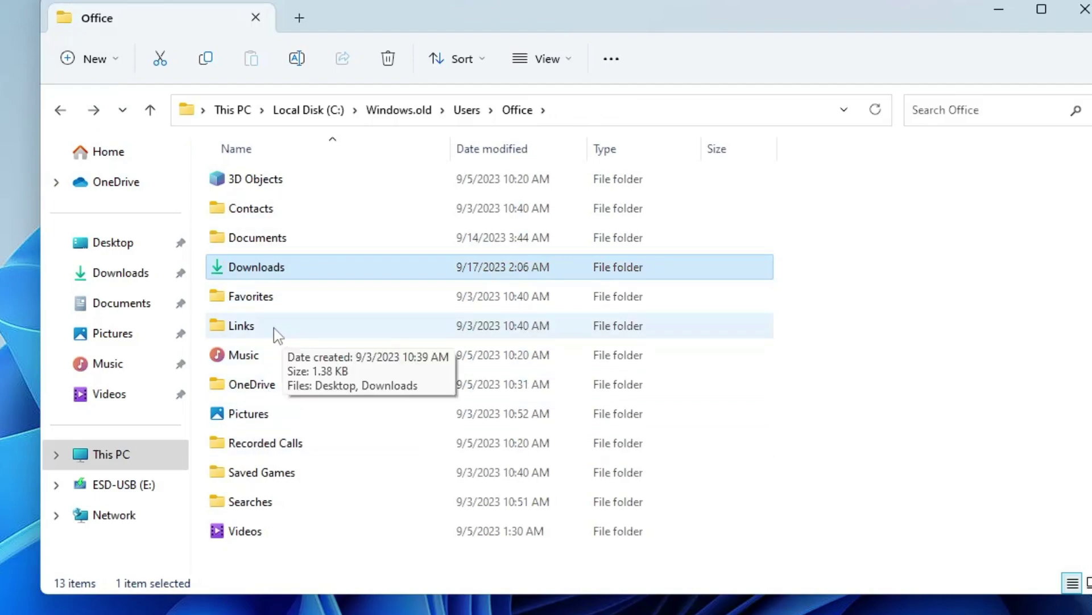
{"action": "left_click", "coordinate": [273, 413]}
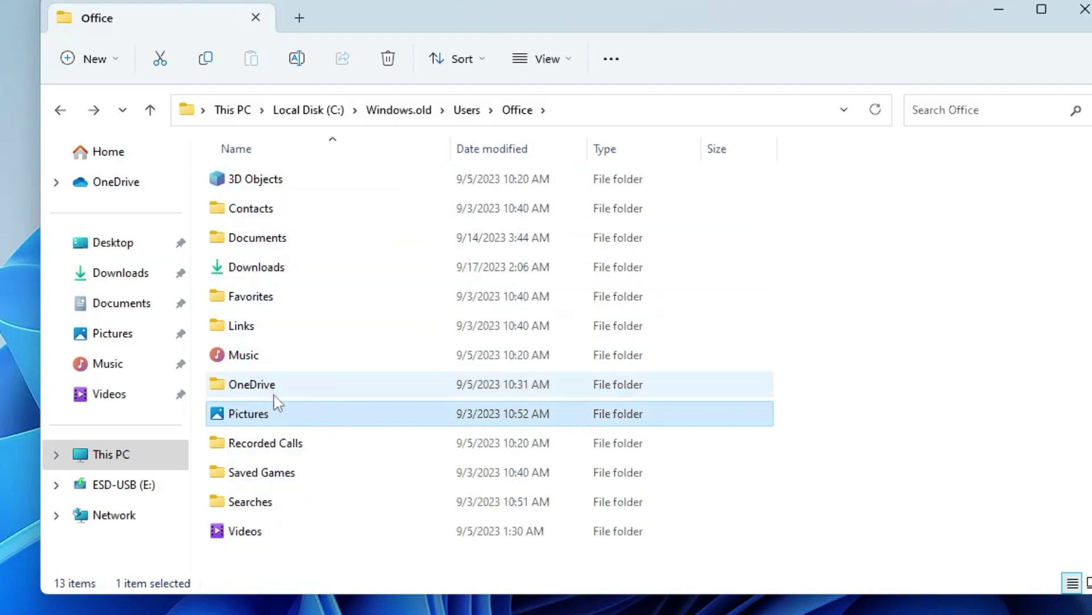
{"action": "mouse_move", "coordinate": [338, 397]}
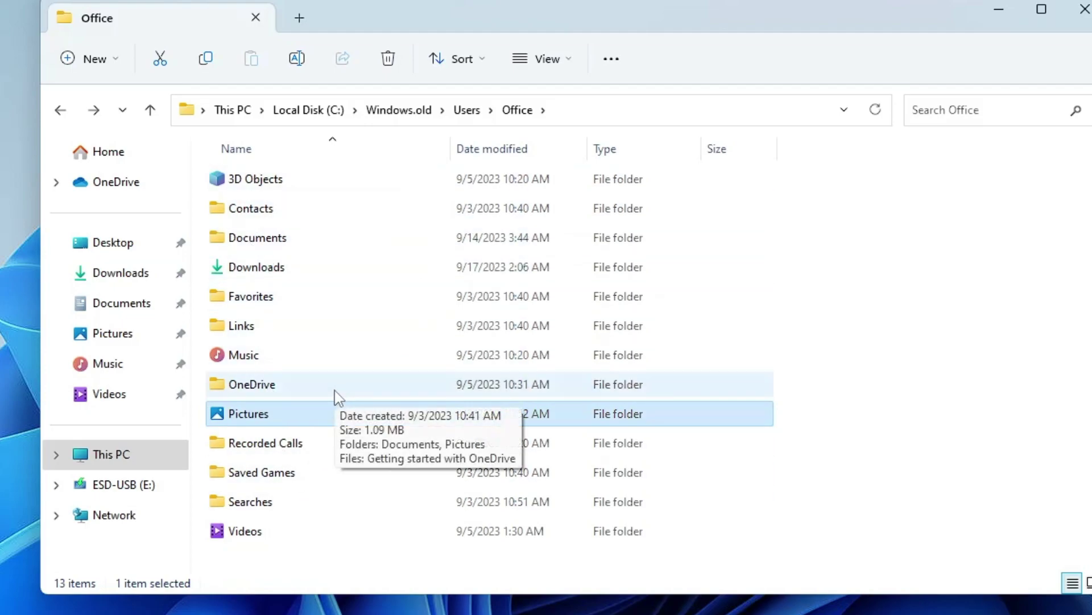
{"action": "mouse_move", "coordinate": [319, 364]}
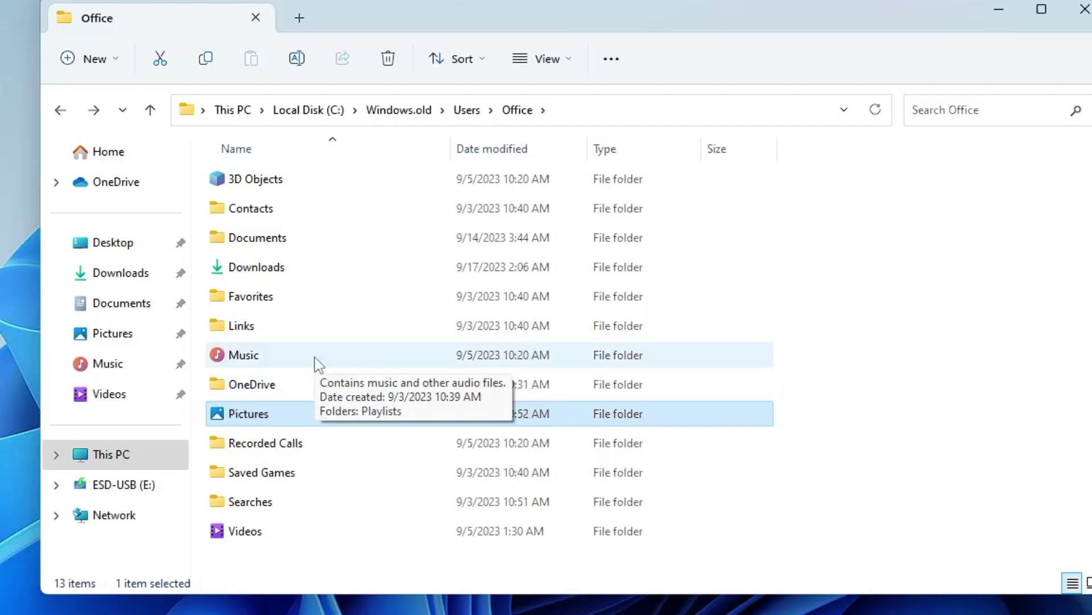